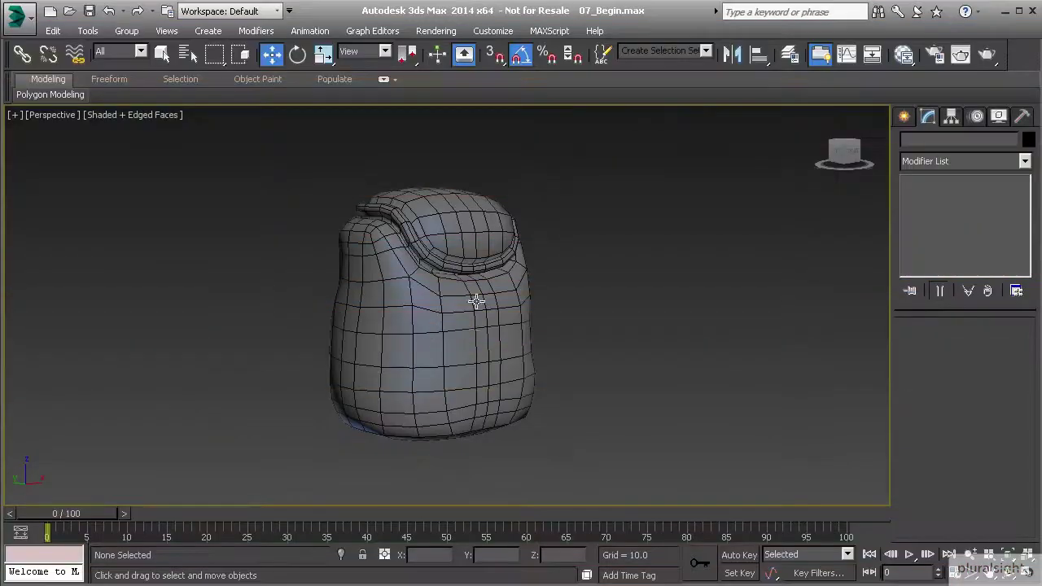
Copy the backpack body along the X axis to X about -223, making one independent copy.
click(472, 329)
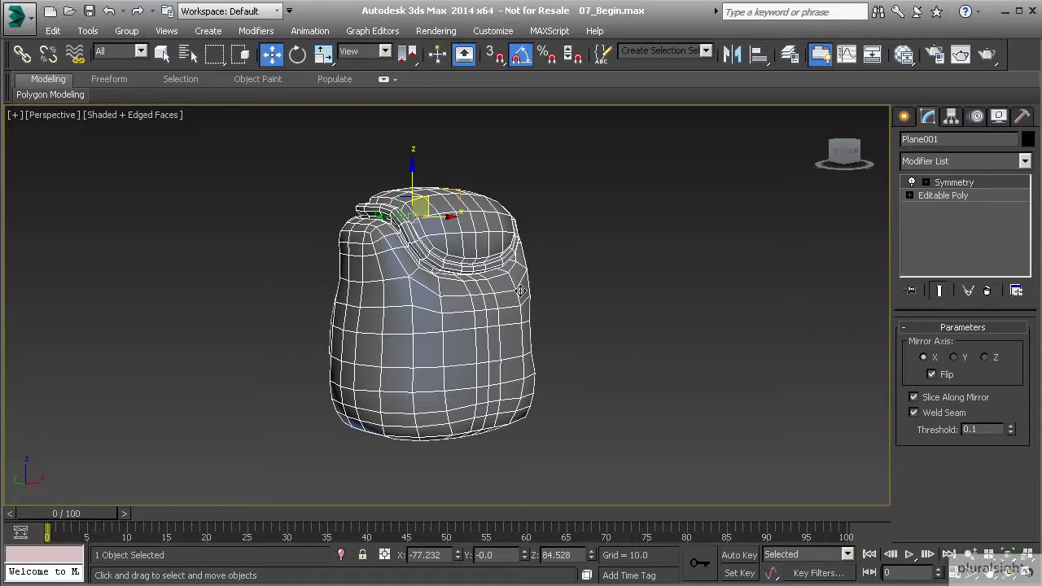
alt+middle_drag(520, 290, 486, 319)
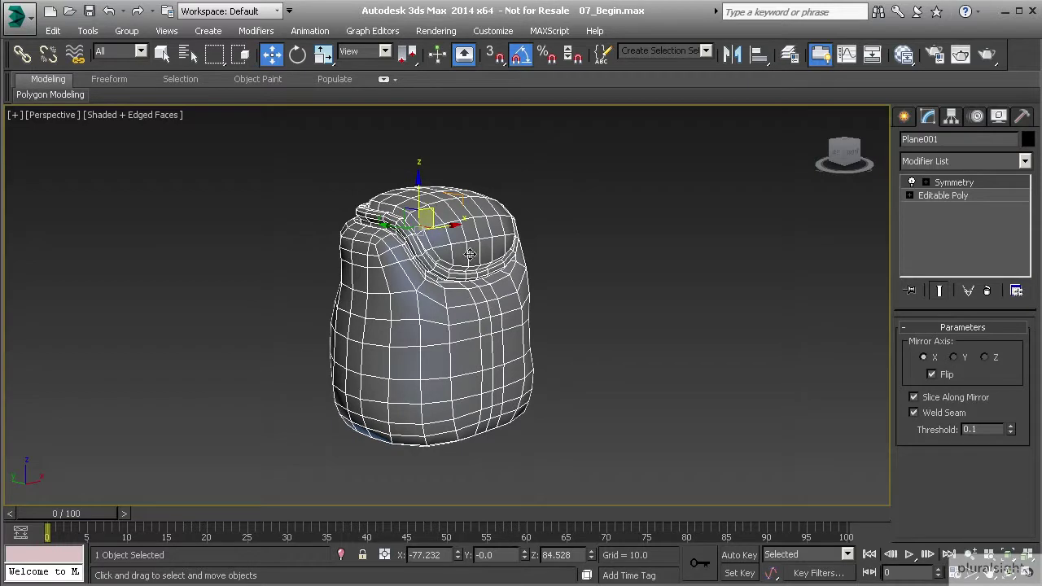
alt+middle_drag(469, 255, 433, 224)
scroll(431, 299, up, 5)
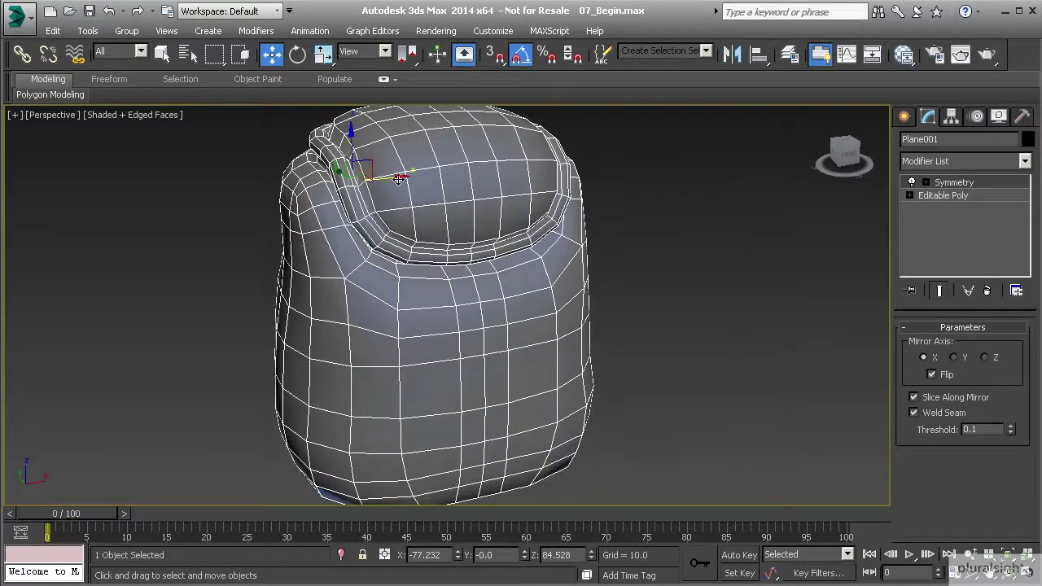
shift+drag(397, 176, 260, 201)
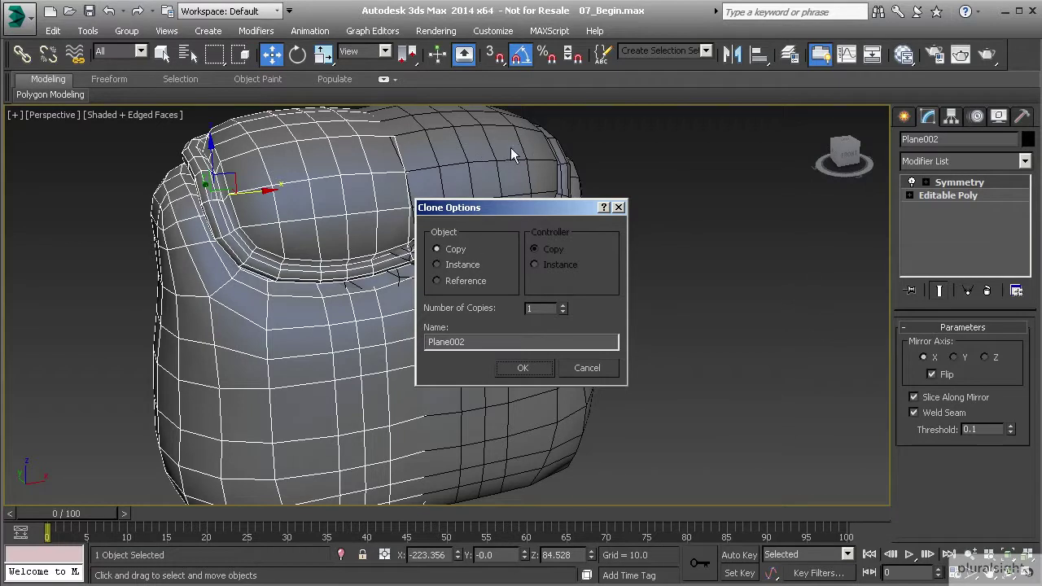
click(521, 368)
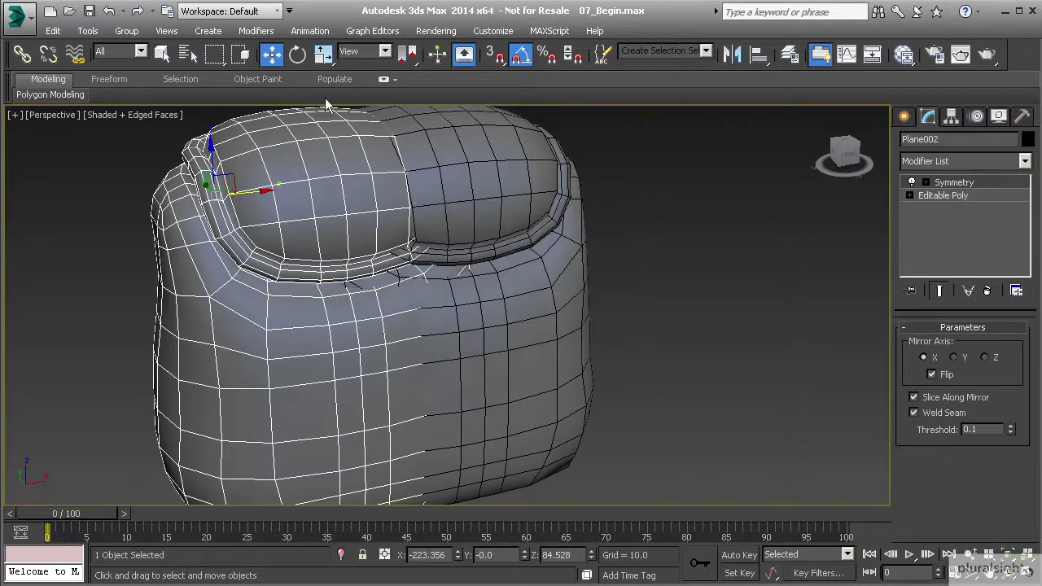
Center the copied bag's pivot on the object using Affect Pivot Only.
click(304, 59)
middle_drag(245, 225, 321, 251)
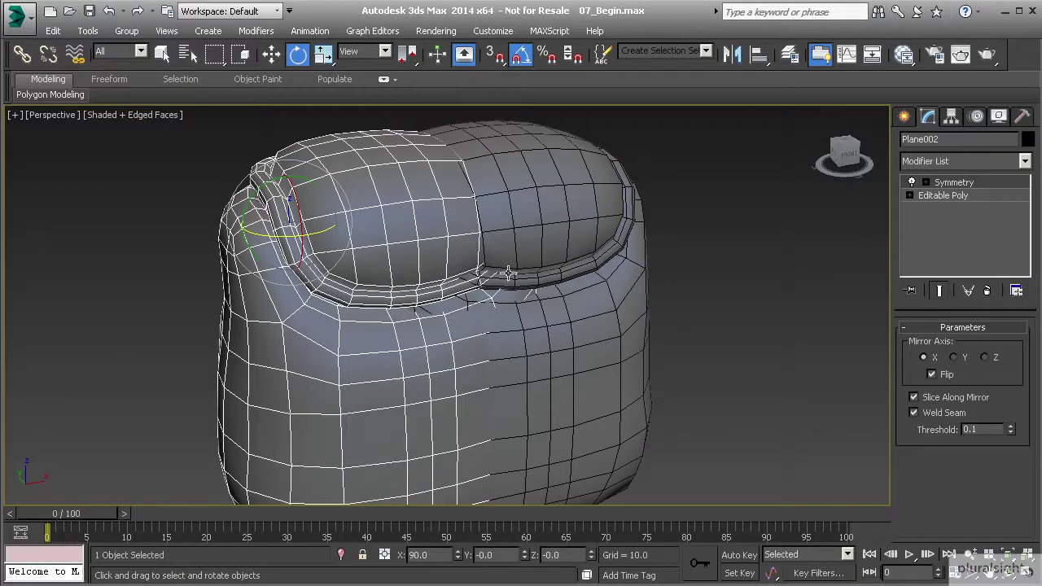
click(950, 118)
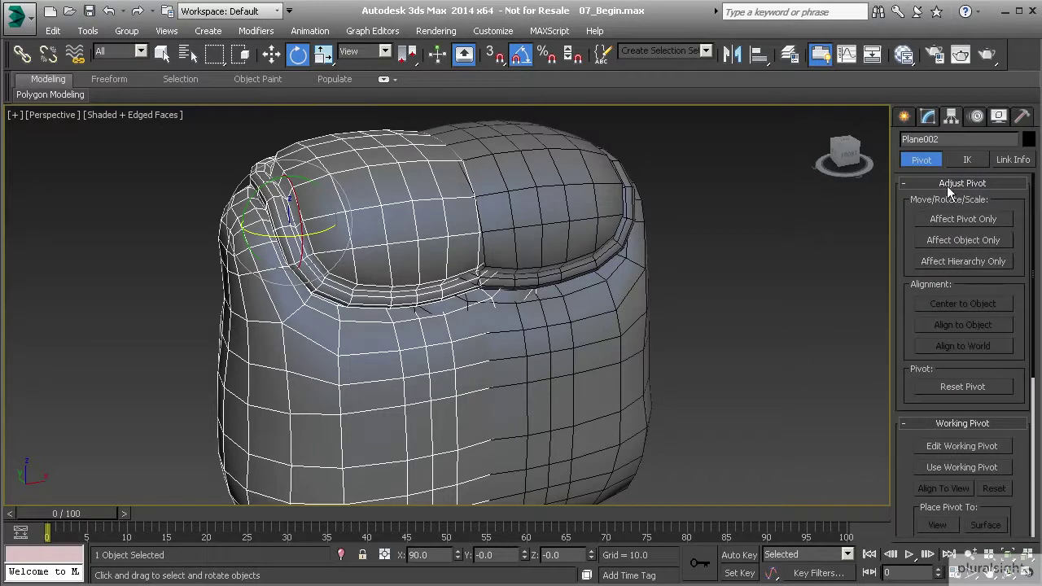
click(952, 217)
click(955, 304)
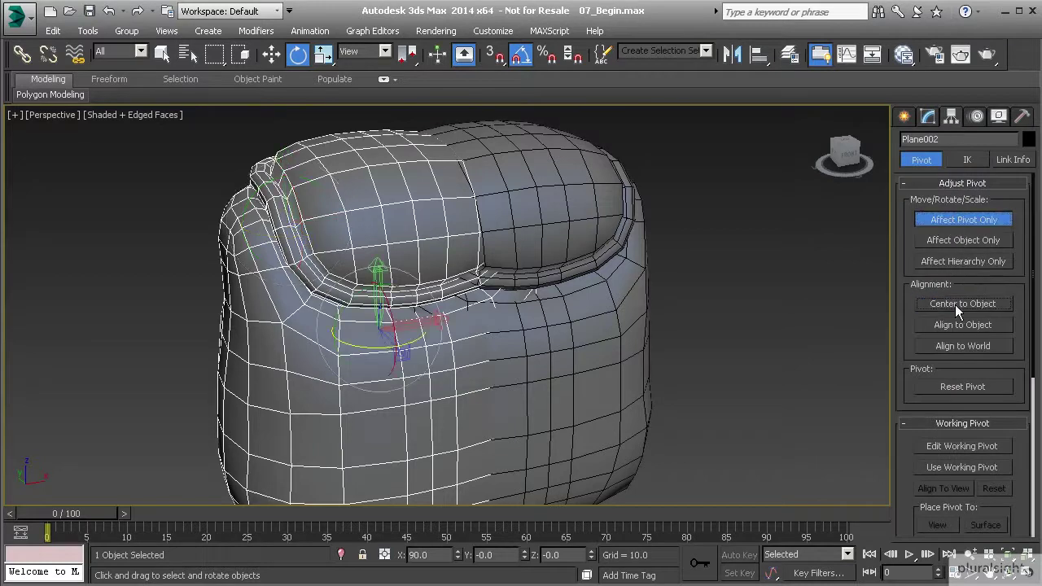
click(949, 225)
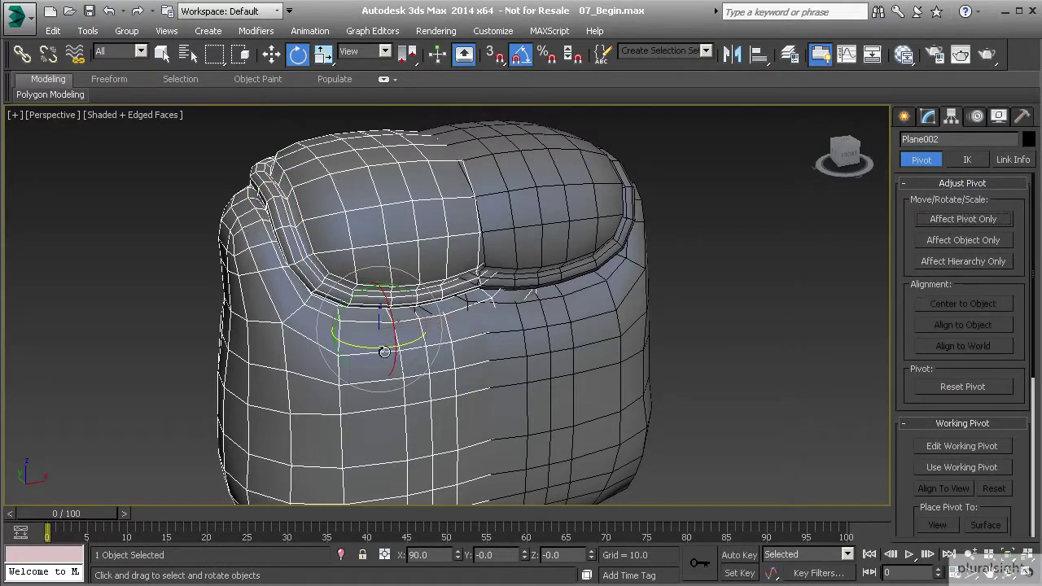
Rotate the copied bag 90 degrees about the vertical axis so its flap faces outward from the backpack's side.
alt+middle_drag(427, 352, 405, 396)
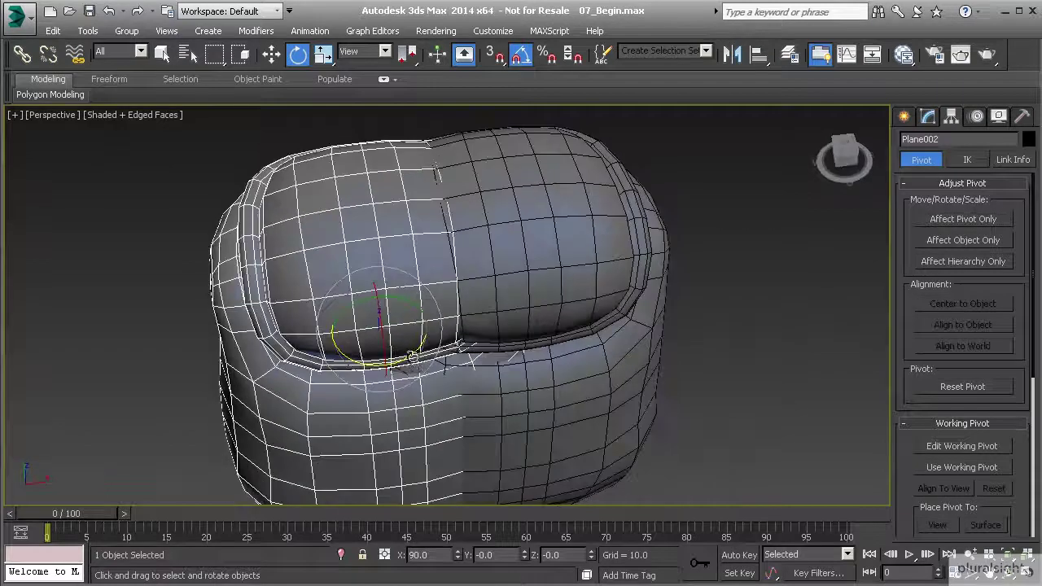
drag(412, 356, 318, 362)
alt+middle_drag(317, 362, 303, 122)
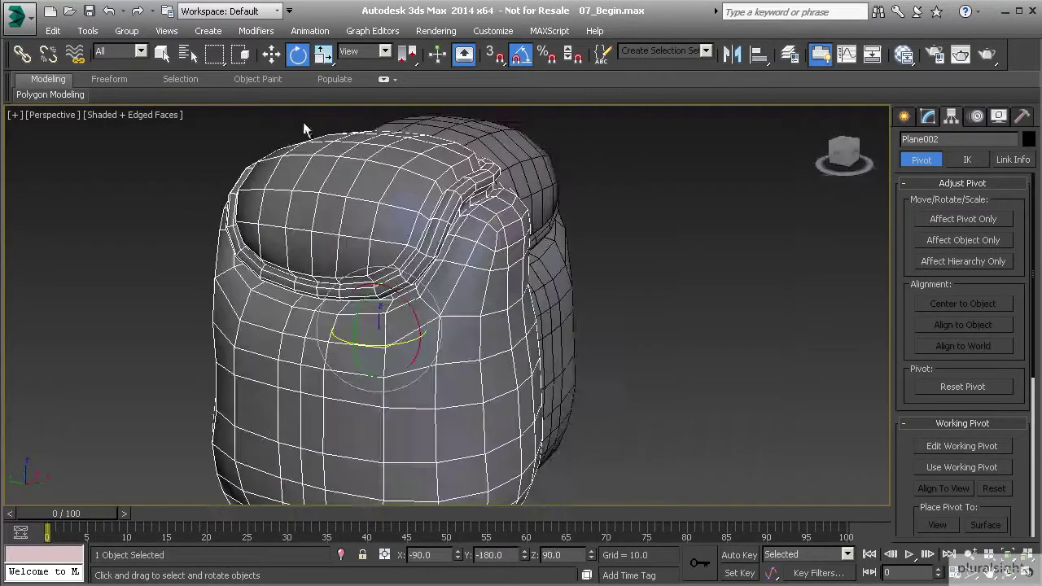
Scale the copied bag down uniformly to about 40% so it becomes a side pocket.
click(323, 56)
alt+middle_drag(396, 244, 378, 319)
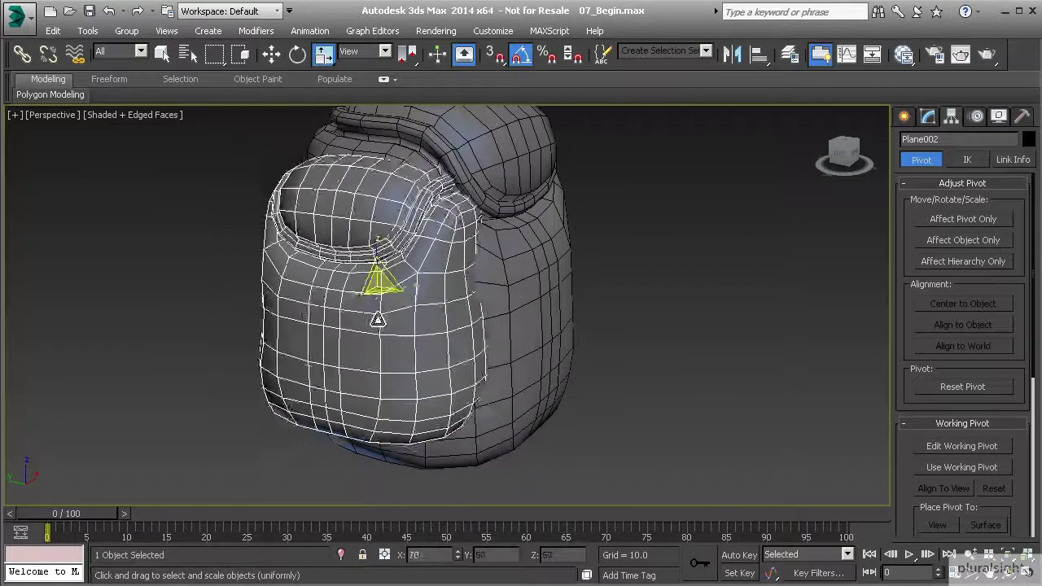
drag(378, 319, 391, 406)
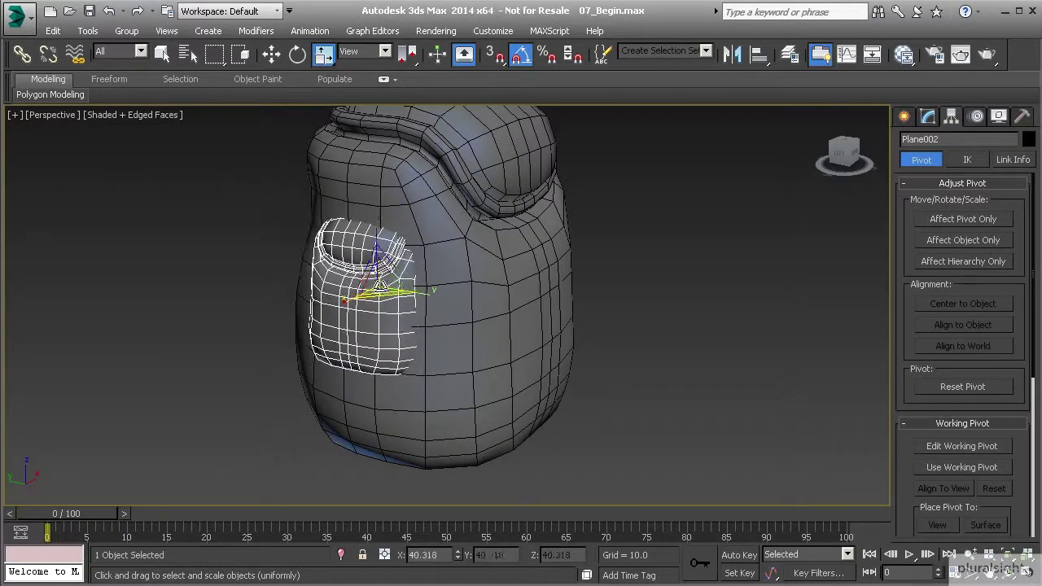
Move the small pocket against the backpack's side and down near its base, at X about -125 and Z about -213.
key(w)
alt+middle_drag(380, 287, 382, 289)
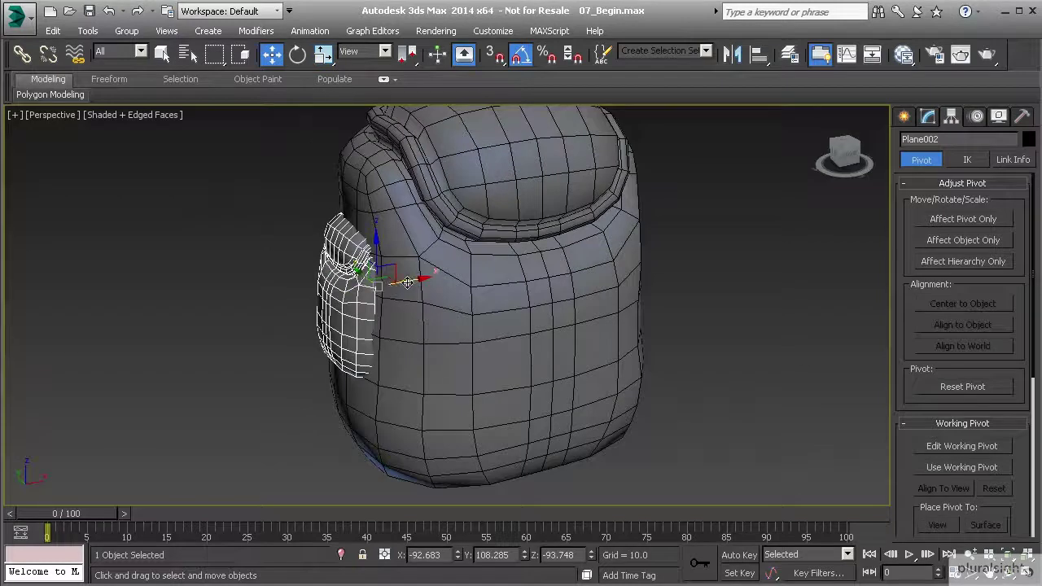
drag(407, 281, 354, 320)
alt+middle_drag(354, 320, 476, 287)
drag(356, 312, 356, 346)
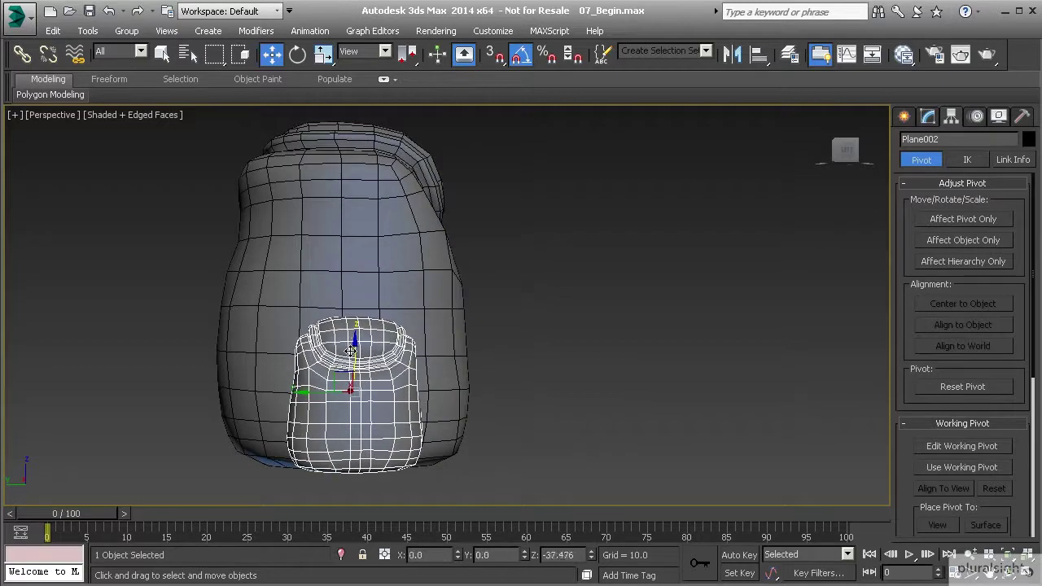
alt+middle_drag(356, 346, 239, 330)
middle_drag(318, 349, 304, 307)
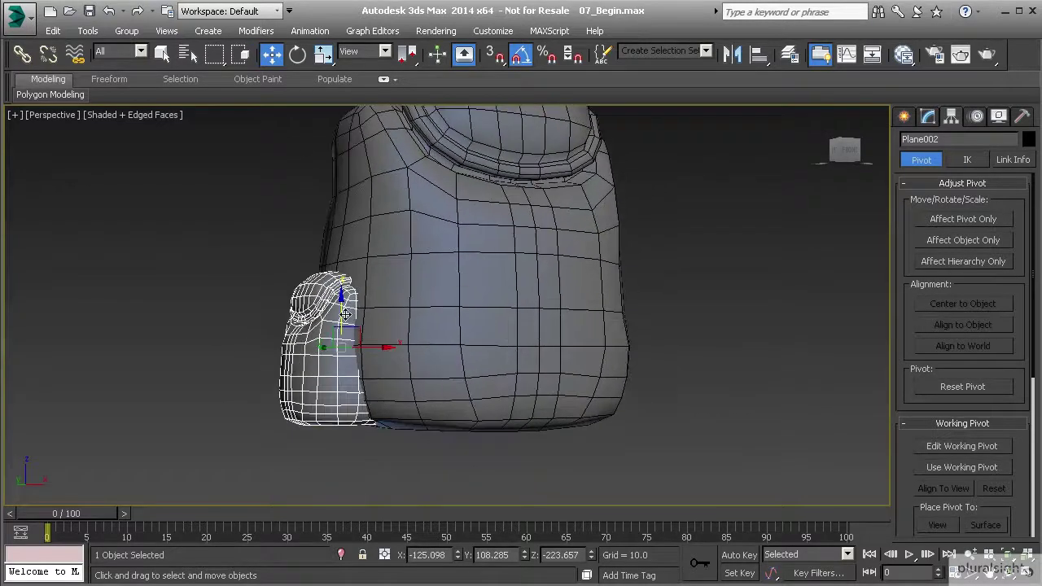
drag(342, 306, 342, 294)
Shift the pocket along the Y axis to about 124 to center it on the backpack's side.
alt+middle_drag(329, 308, 451, 331)
drag(307, 342, 294, 344)
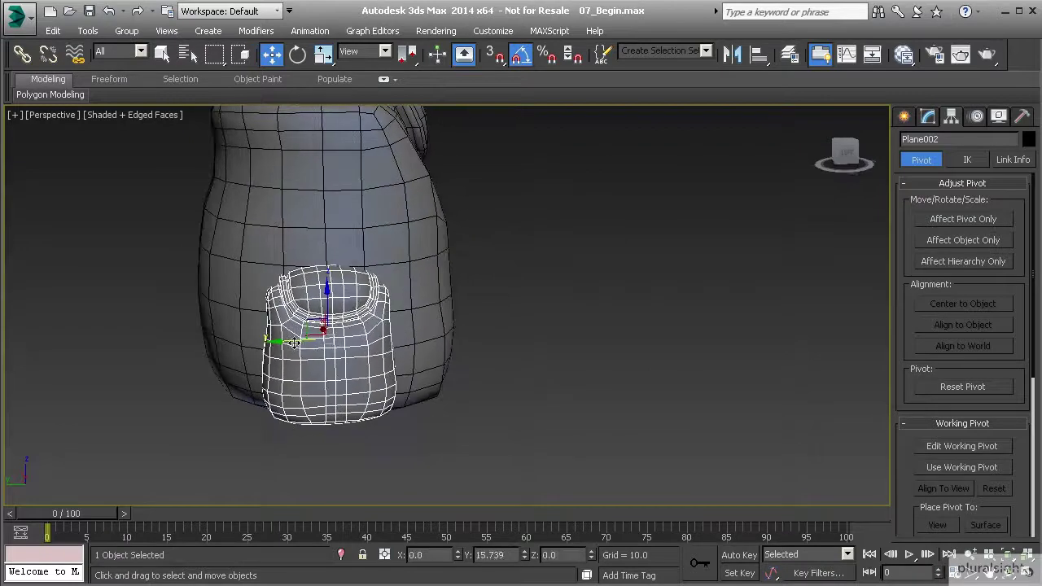
alt+middle_drag(353, 332, 242, 297)
alt+middle_drag(332, 283, 373, 329)
scroll(493, 310, down, 3)
click(495, 311)
middle_drag(373, 330, 409, 316)
Stretch the side pocket vertically to a scale of about 57%.
click(376, 329)
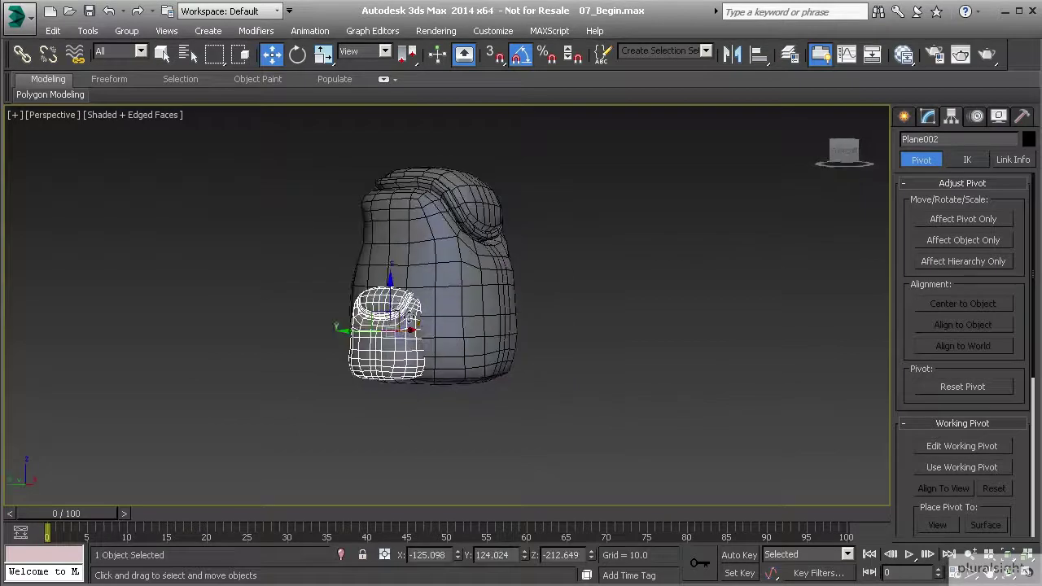
click(324, 55)
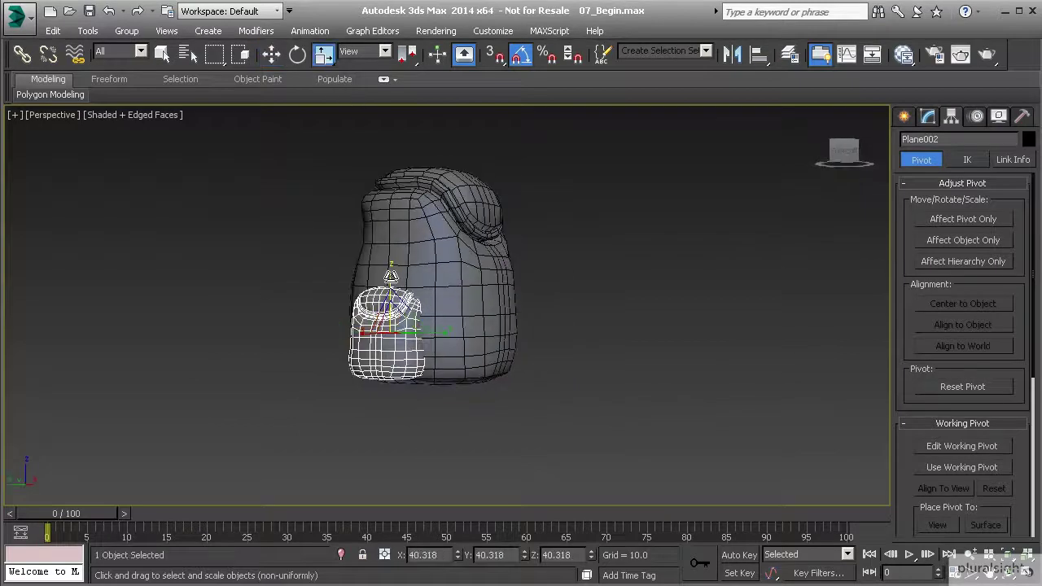
drag(390, 278, 394, 244)
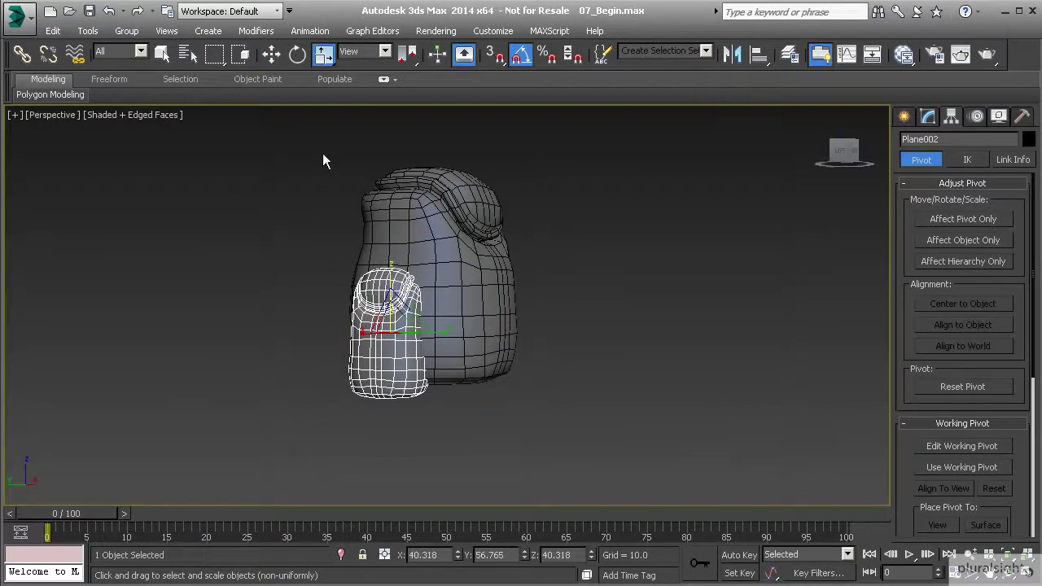
Raise the stretched pocket to Z about -174 and shift it along the backpack's side to Y about 115.
click(271, 54)
drag(391, 305, 391, 283)
alt+middle_drag(378, 320, 422, 344)
scroll(421, 344, up, 2)
drag(324, 298, 332, 298)
Widen the side pocket across the backpack's side to a scale of about 44.6%.
click(537, 326)
alt+middle_drag(451, 344, 400, 286)
click(399, 285)
click(324, 60)
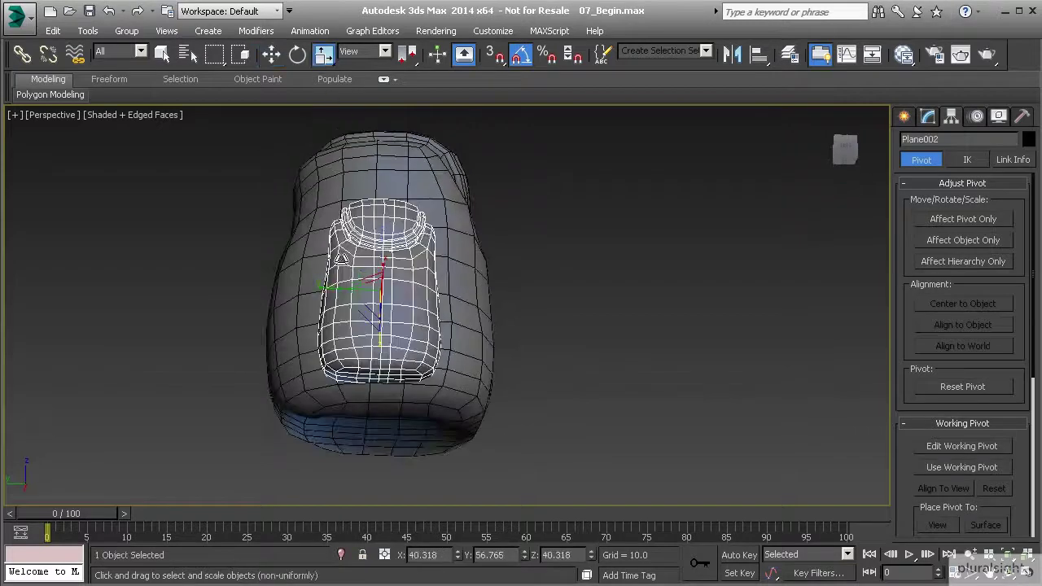
drag(370, 299, 404, 291)
Turn off the edged-faces display and check the pocket's fit against the backpack from several angles.
click(530, 305)
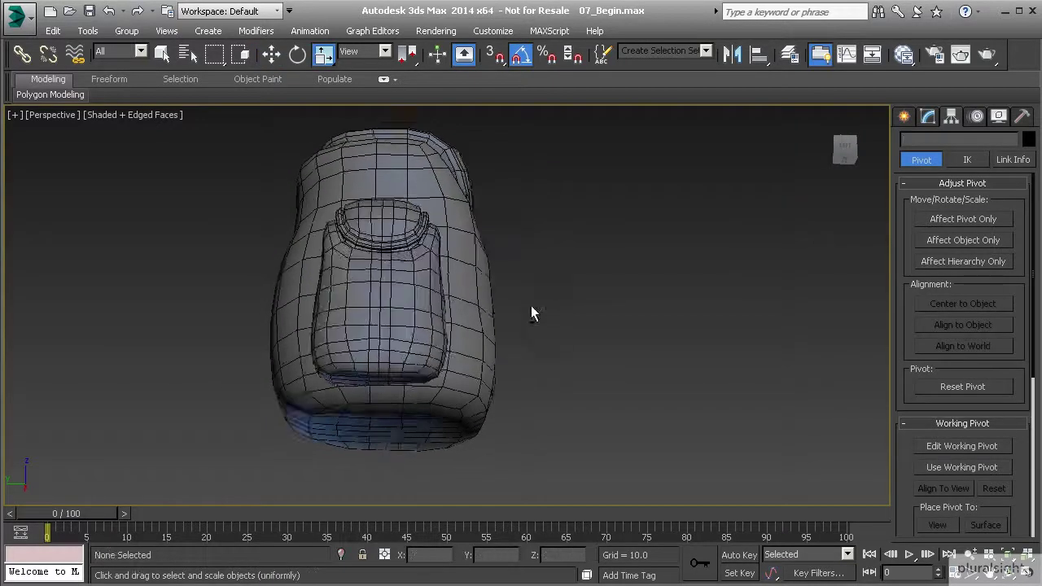
alt+middle_drag(531, 305, 407, 365)
key(F4)
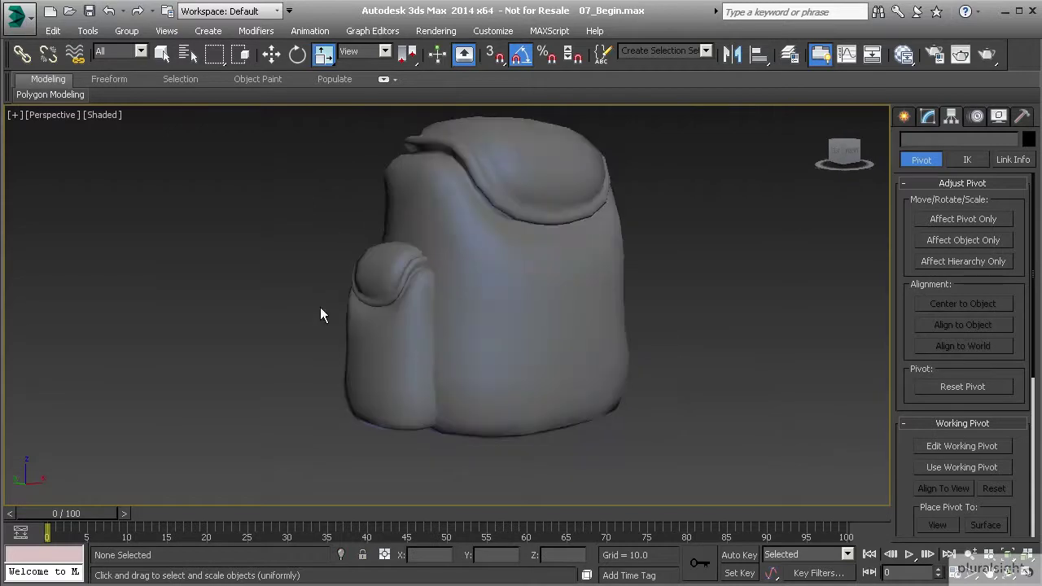
alt+middle_drag(429, 317, 474, 333)
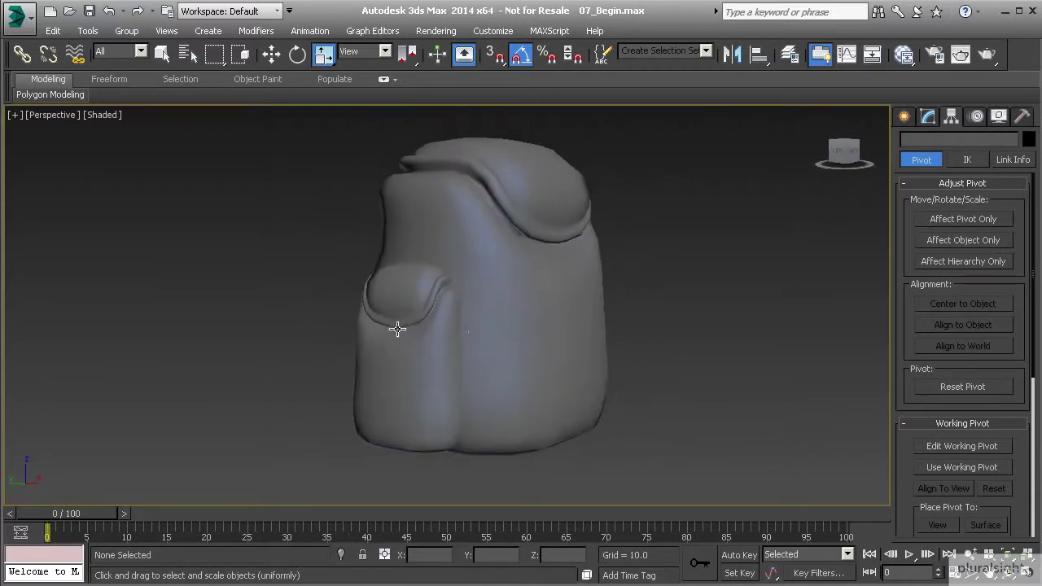
scroll(397, 329, up, 3)
mouse_move(397, 335)
alt+middle_down()
mouse_move(512, 325)
mouse_move(564, 337)
mouse_move(448, 350)
mouse_move(394, 337)
alt+middle_up()
scroll(433, 340, down, 2)
Copy the side pocket along the X axis to the backpack's opposite side at X about 290, as one independent copy.
click(433, 340)
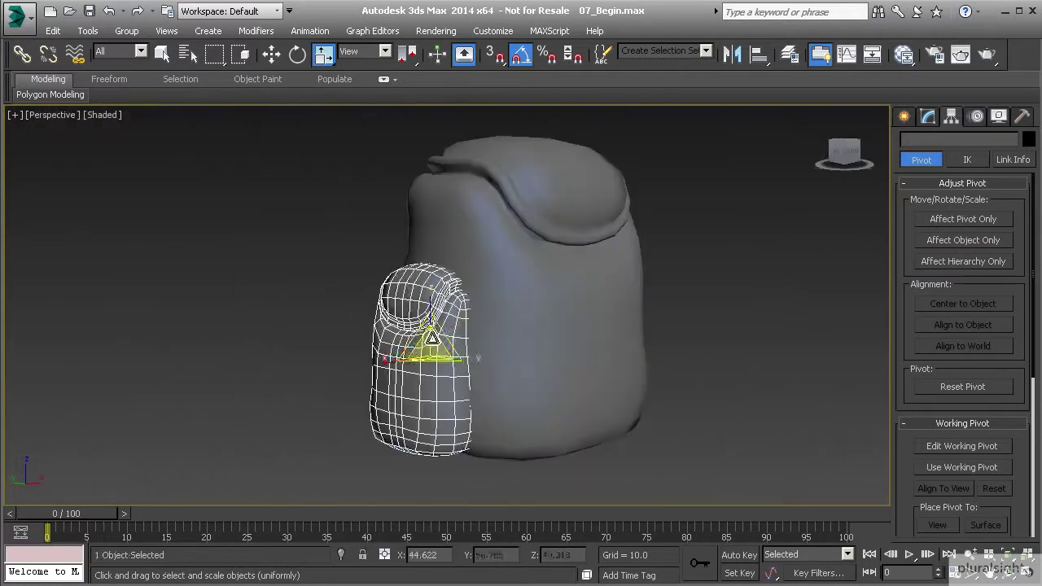
click(265, 60)
alt+middle_drag(327, 164, 461, 358)
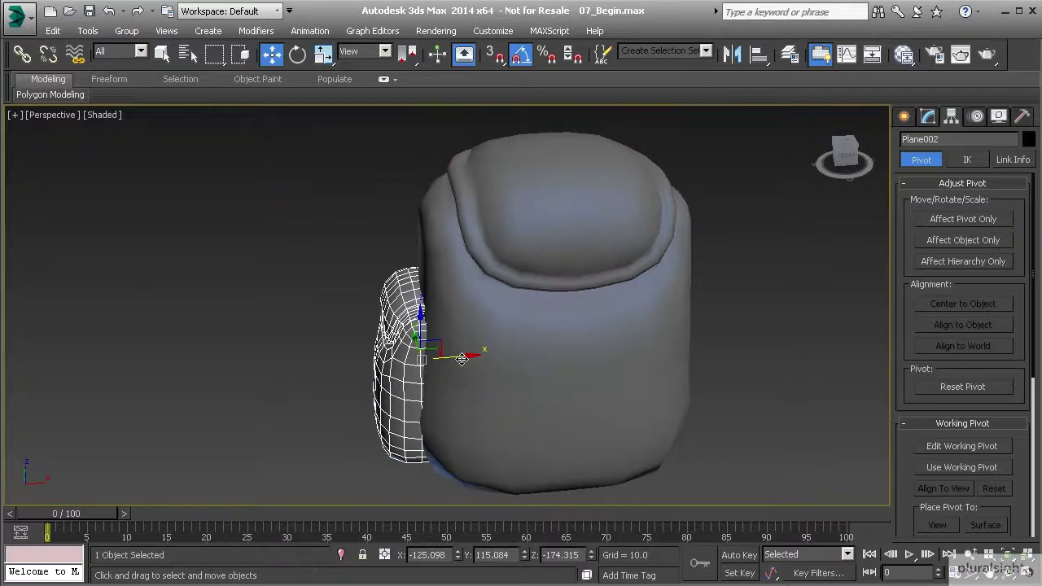
shift+drag(461, 358, 733, 362)
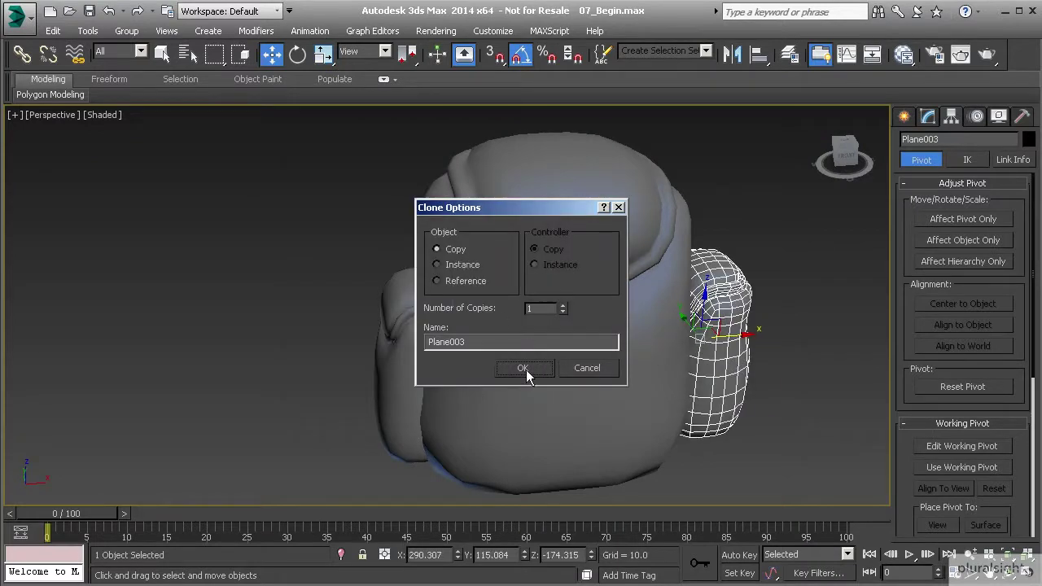
click(523, 369)
Rotate the second pocket 180 degrees about the vertical axis so its flap faces outward.
click(298, 54)
middle_drag(696, 332, 631, 328)
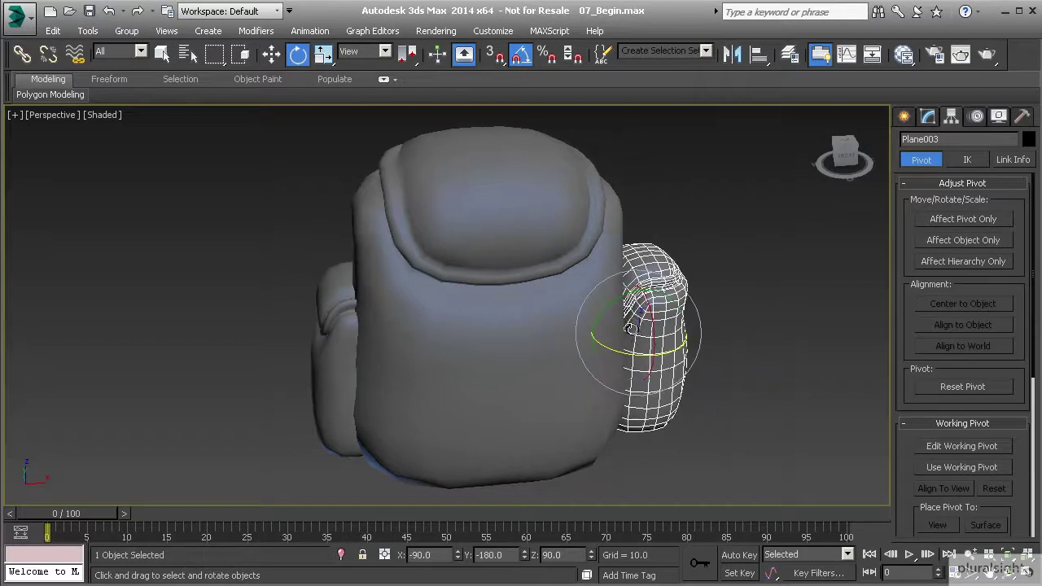
drag(624, 351, 767, 369)
alt+middle_drag(768, 369, 644, 355)
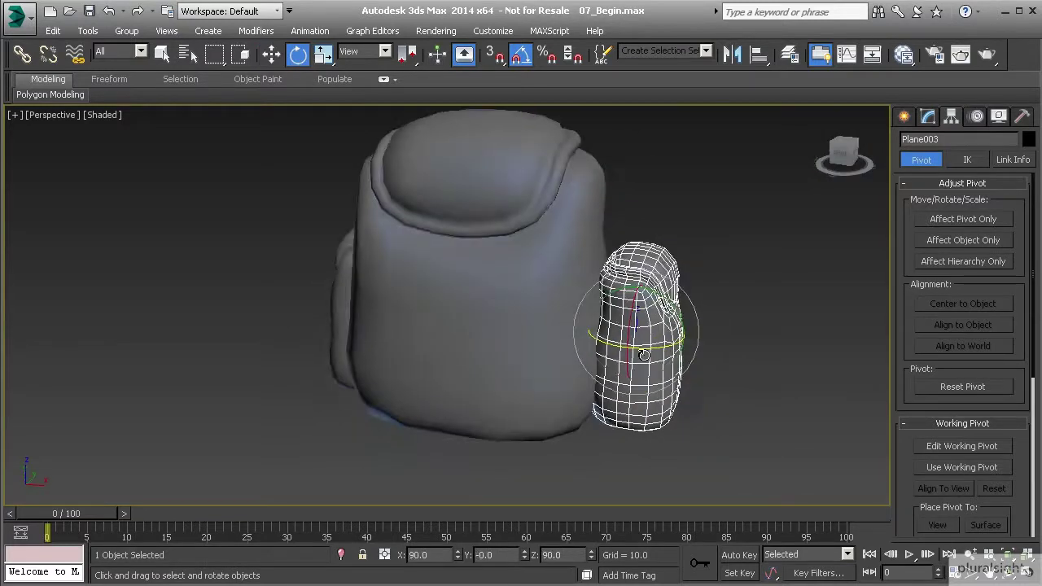
Move the second pocket inward against the backpack's side at X about 251, and clear the selection.
key(w)
drag(681, 342, 653, 343)
alt+middle_drag(653, 342, 508, 331)
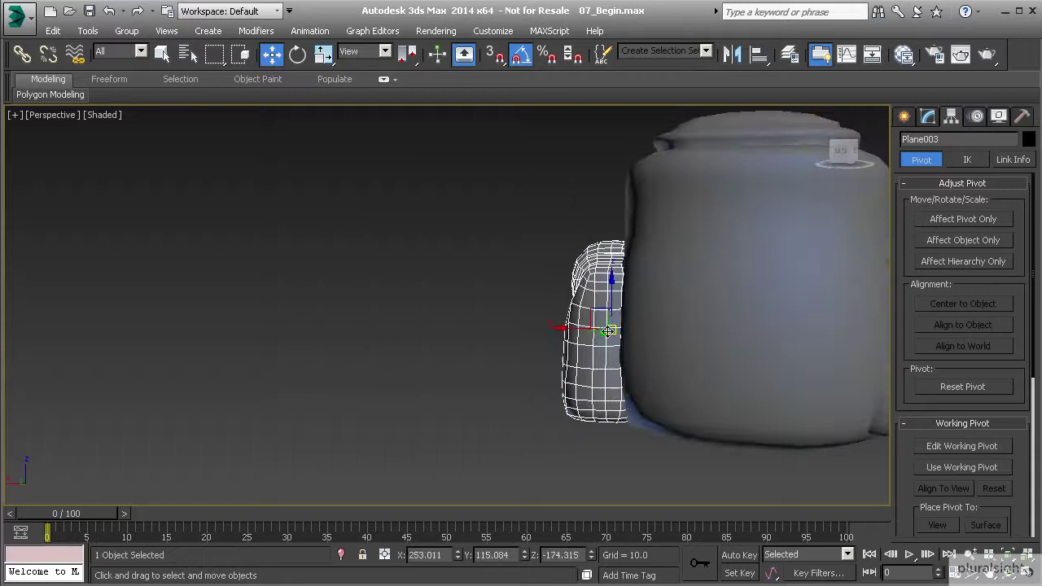
scroll(608, 331, up, 2)
drag(569, 329, 572, 329)
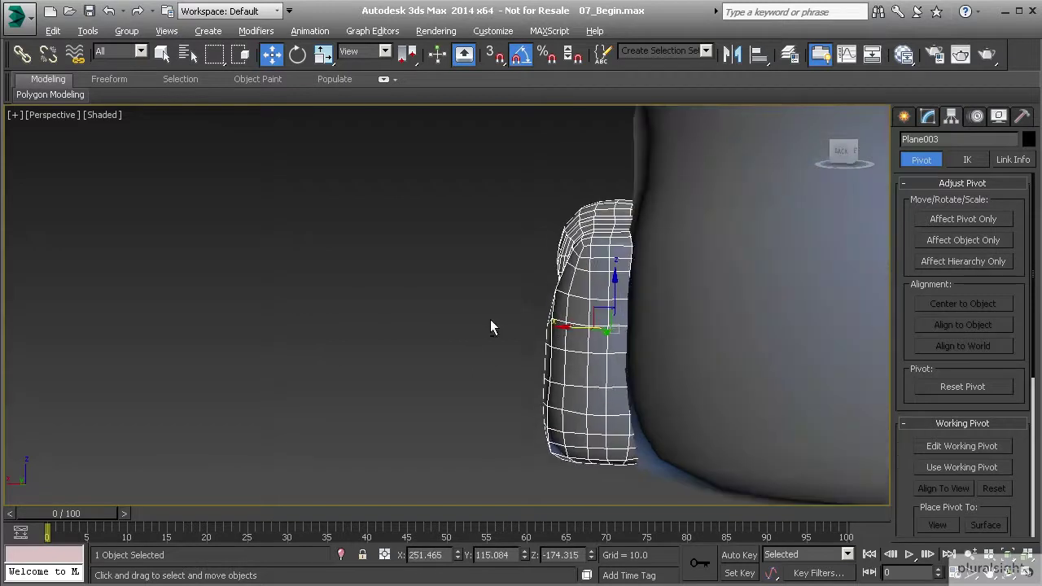
alt+middle_drag(490, 320, 682, 344)
key(ctrl+d)
Zoom in on the first side pocket and switch the viewport shading to Realistic.
scroll(681, 344, down, 2)
middle_drag(518, 340, 572, 351)
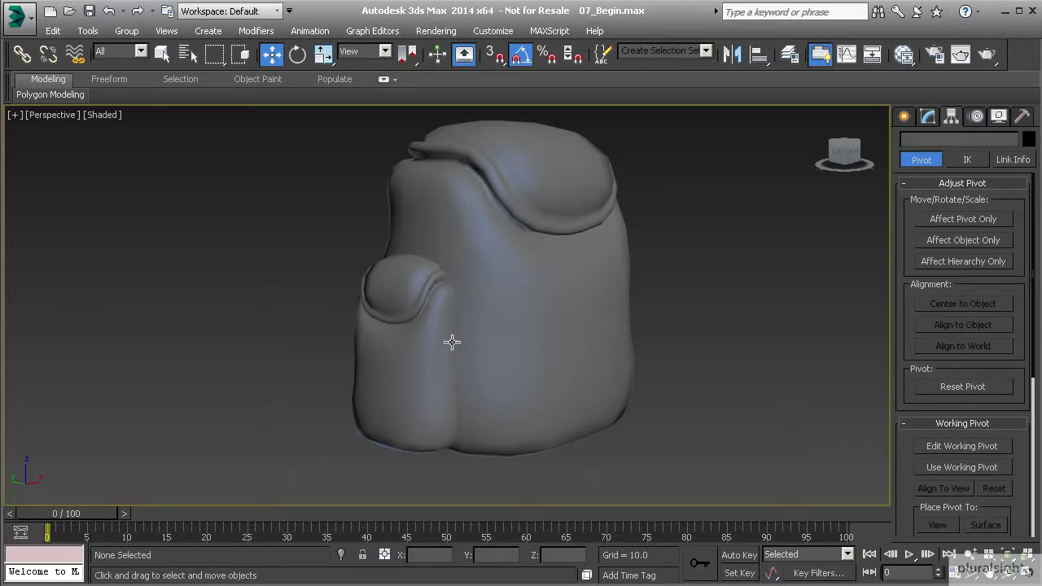
scroll(454, 342, up, 5)
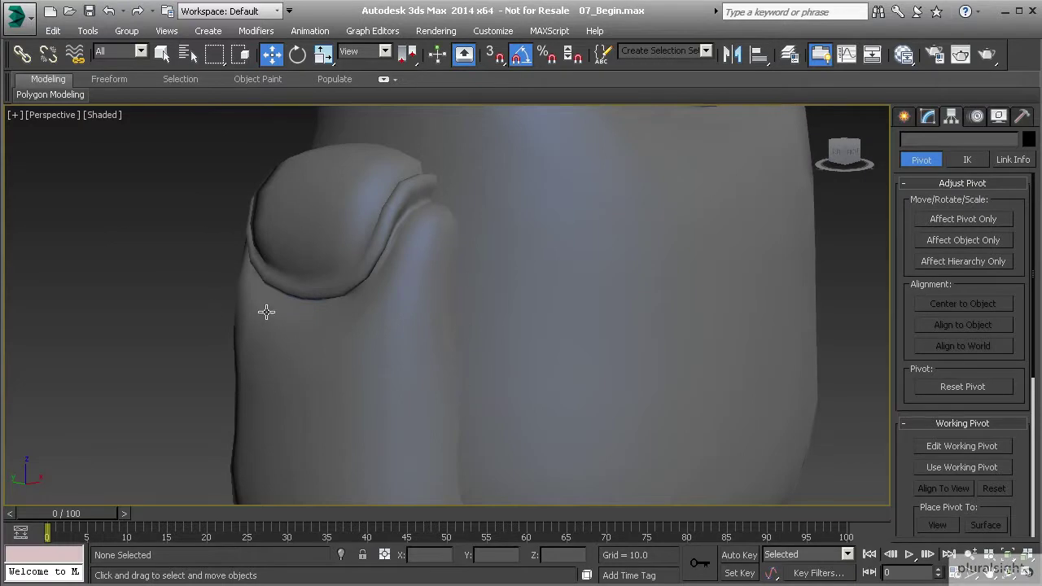
click(96, 115)
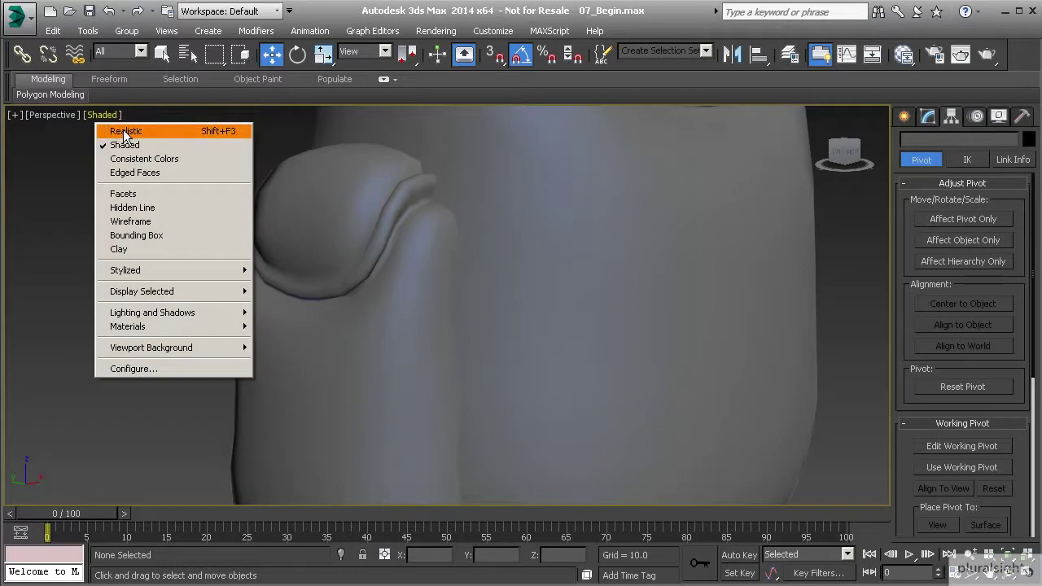
click(126, 132)
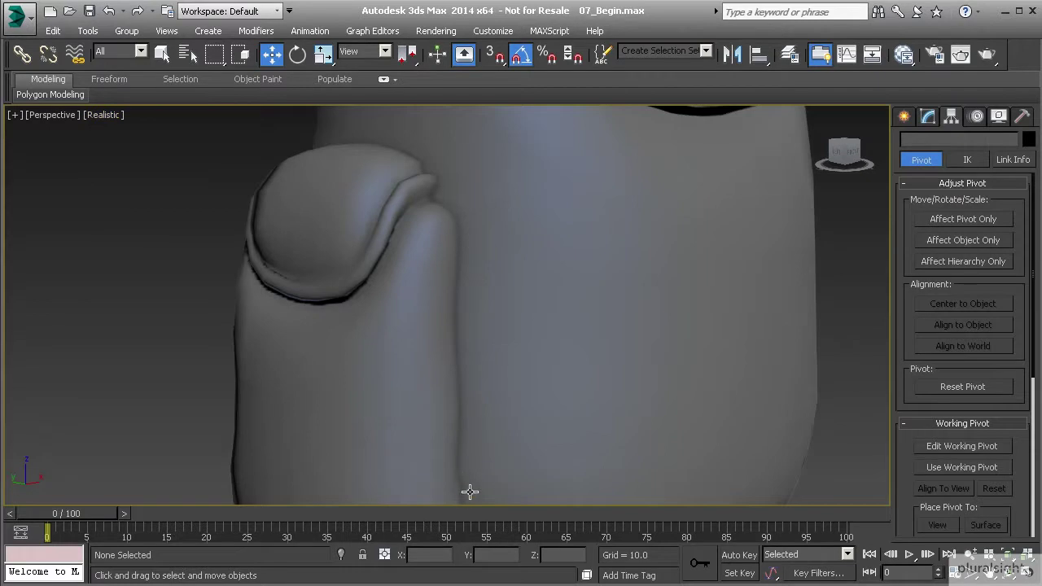
Examine from several angles how both side pockets meet the sides of the main bag.
middle_drag(470, 484, 511, 362)
scroll(444, 364, down, 3)
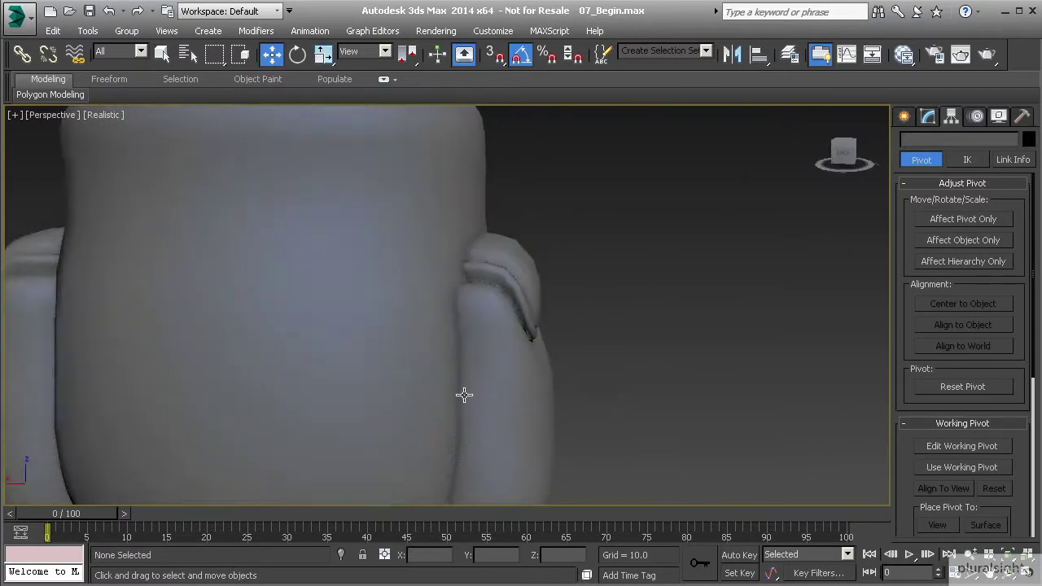
alt+middle_drag(464, 395, 337, 353)
middle_drag(311, 480, 296, 396)
alt+middle_drag(507, 392, 426, 307)
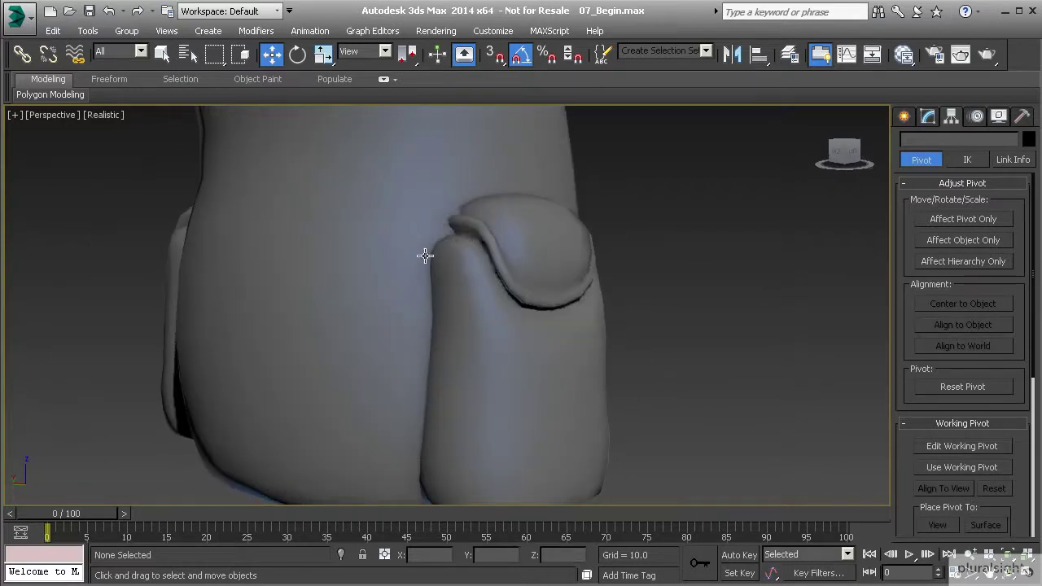
alt+middle_drag(436, 265, 489, 238)
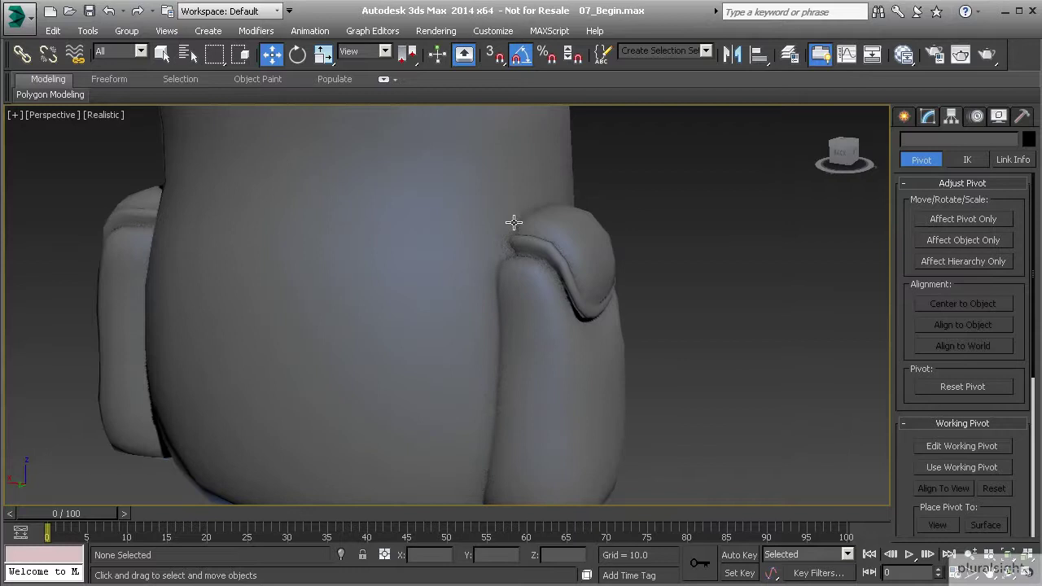
alt+middle_drag(502, 418, 481, 431)
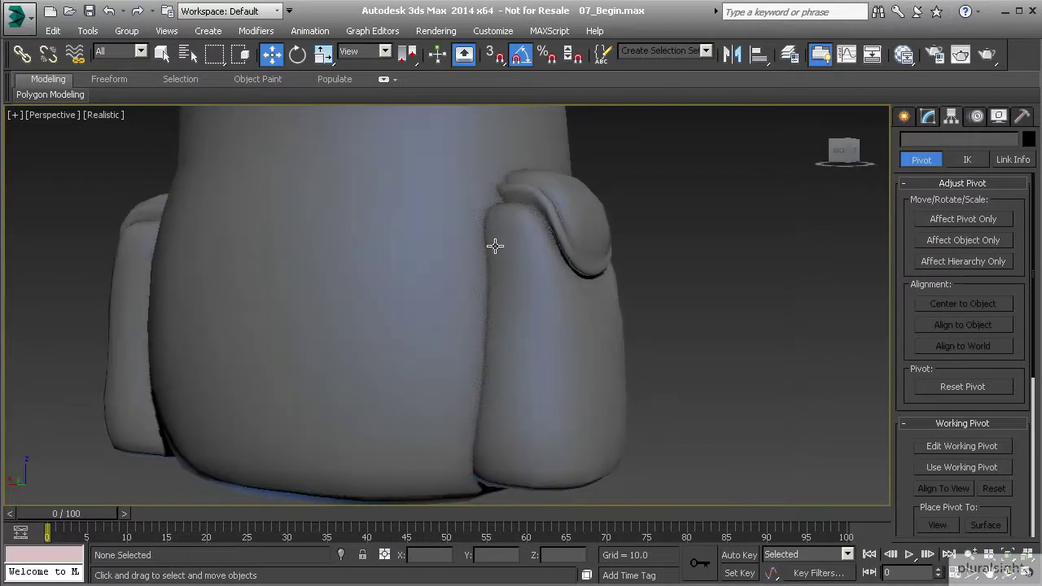
Inspect the meshes of the main bag and a side pocket by selecting them in turn, and clear the selection.
click(447, 274)
alt+middle_drag(491, 242, 424, 305)
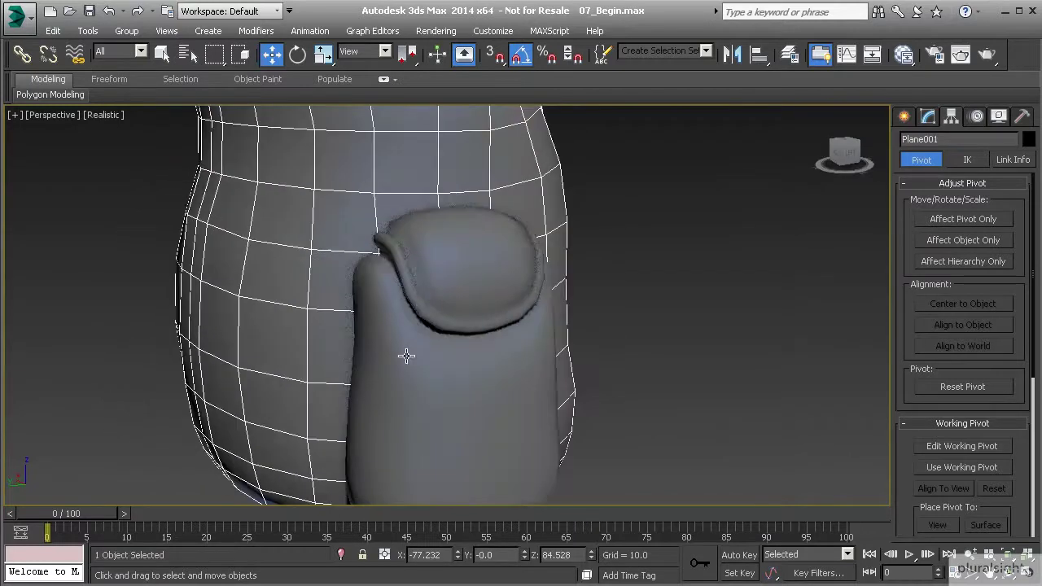
click(406, 356)
alt+middle_drag(440, 397, 511, 359)
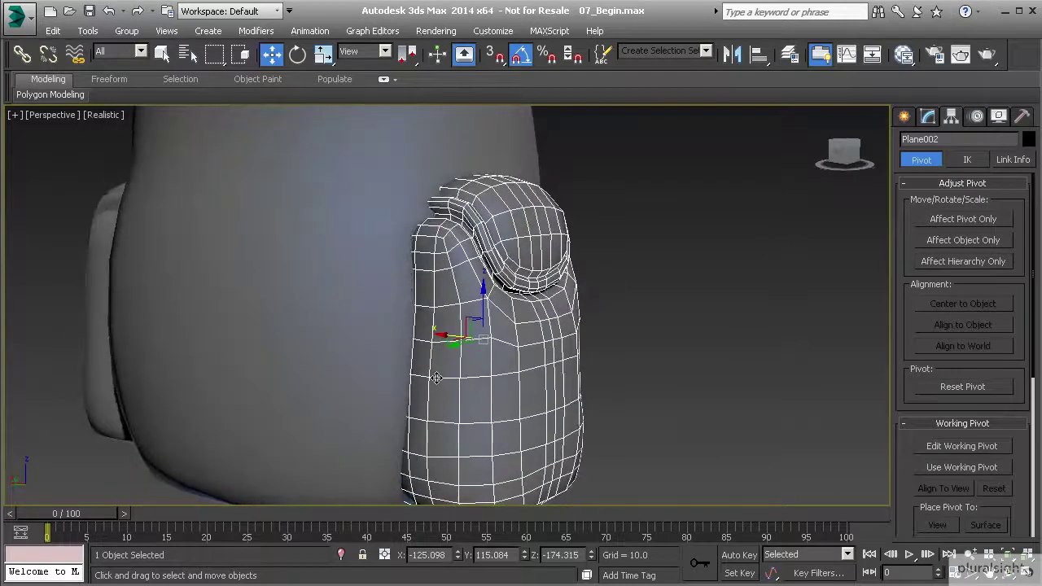
click(332, 265)
alt+middle_drag(332, 265, 307, 248)
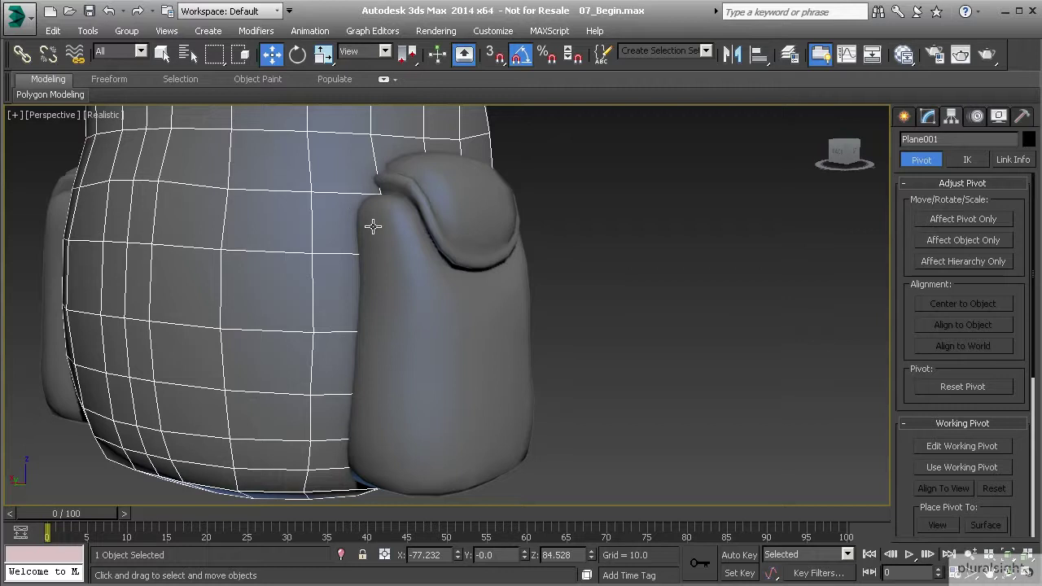
alt+middle_drag(448, 298, 398, 330)
click(232, 221)
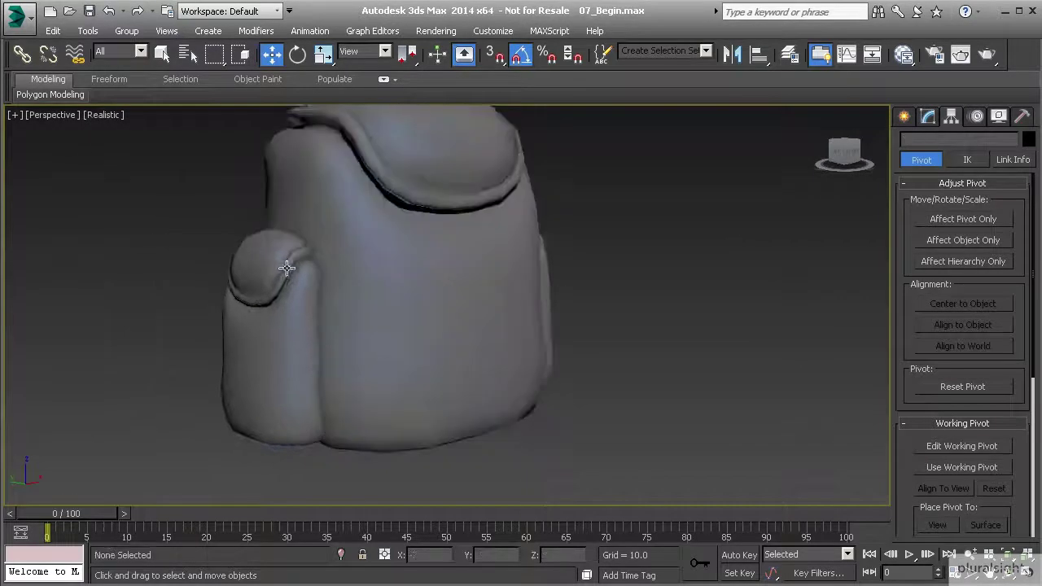
alt+middle_drag(286, 269, 463, 289)
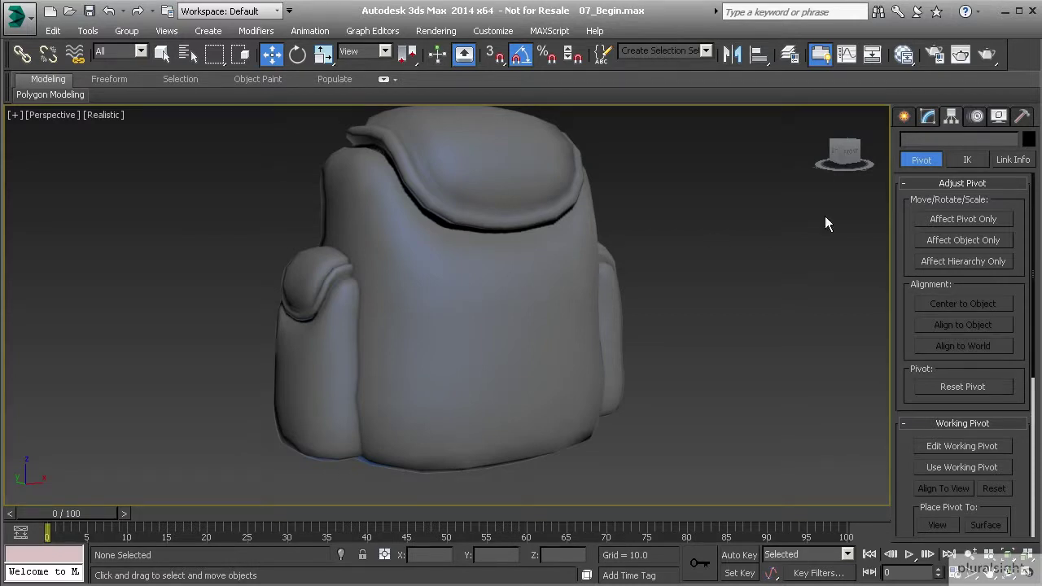
Look through the creatable object types: standard primitives, extended primitives, compound objects and splines.
click(903, 116)
click(996, 288)
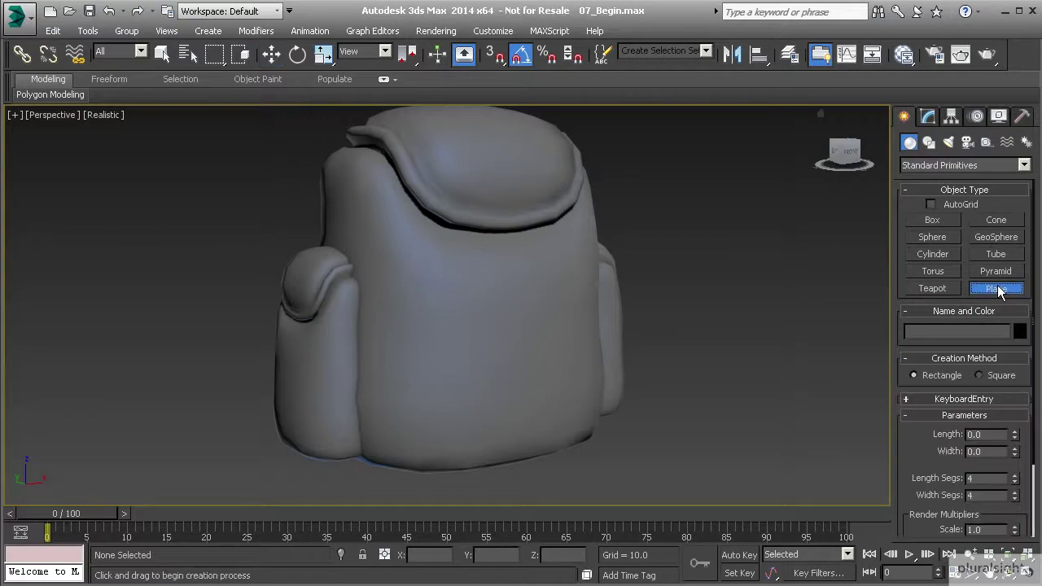
click(938, 221)
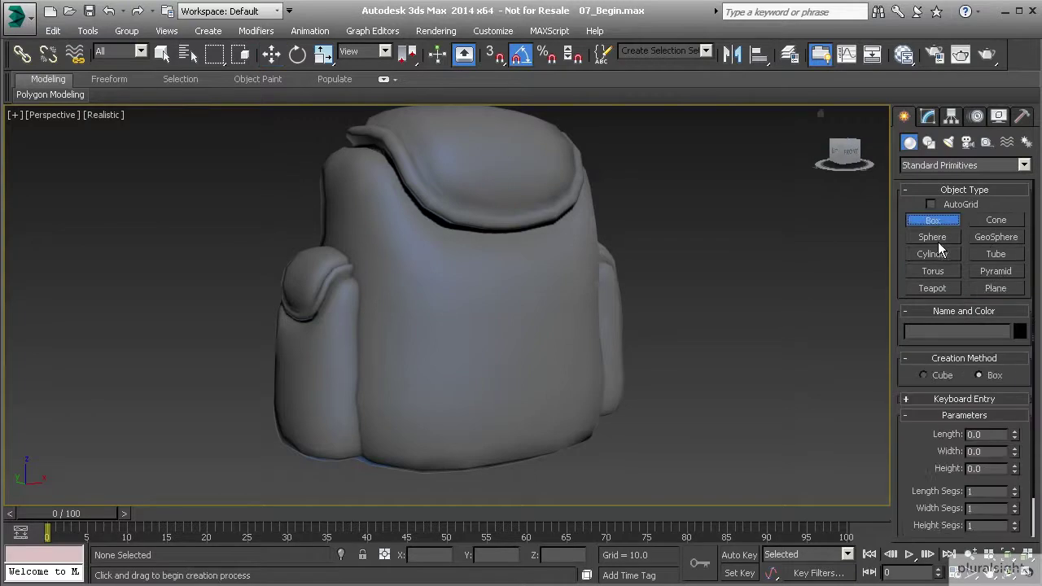
click(933, 254)
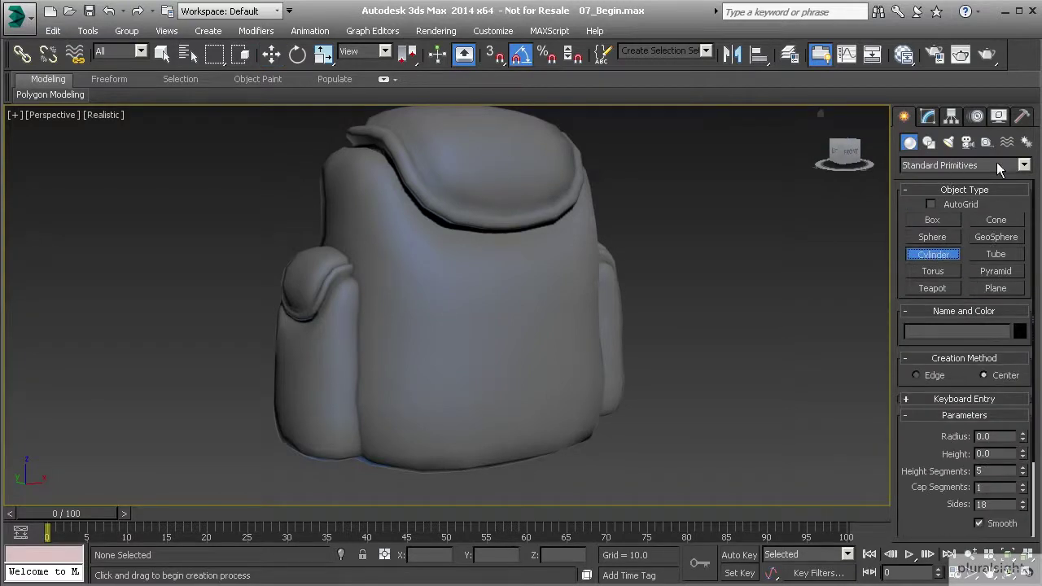
click(1024, 165)
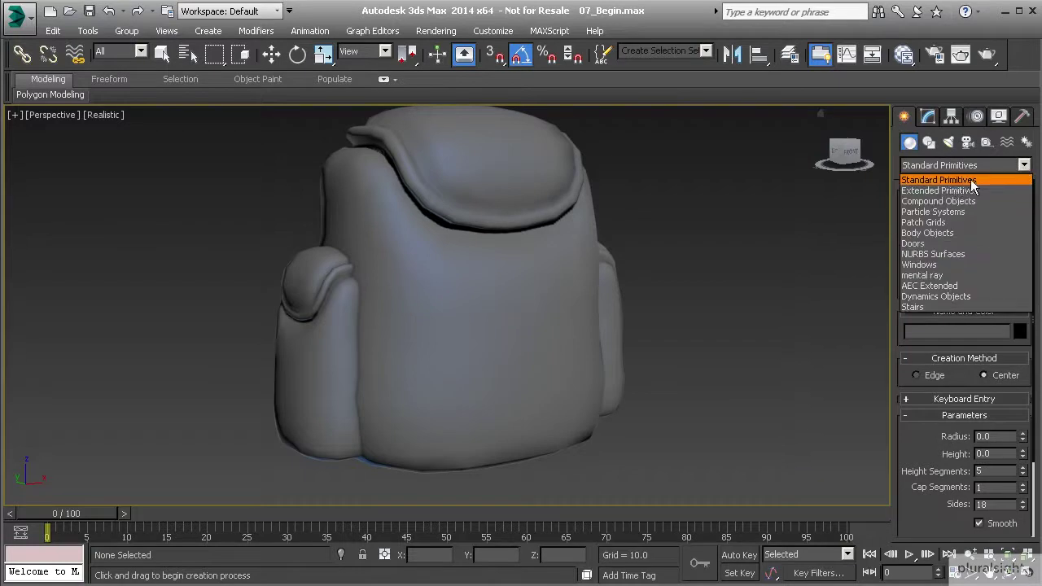
click(946, 192)
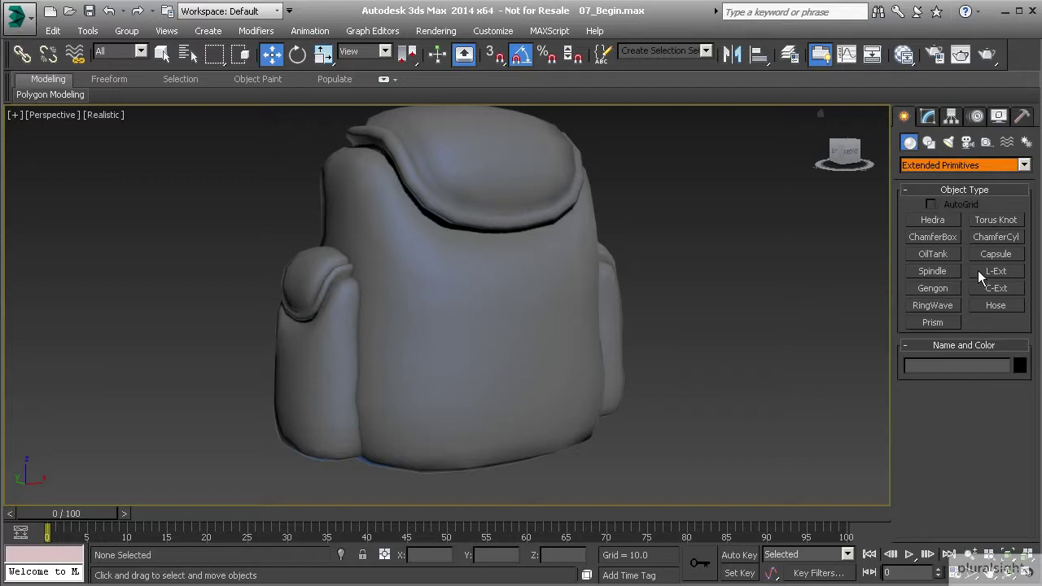
click(1024, 165)
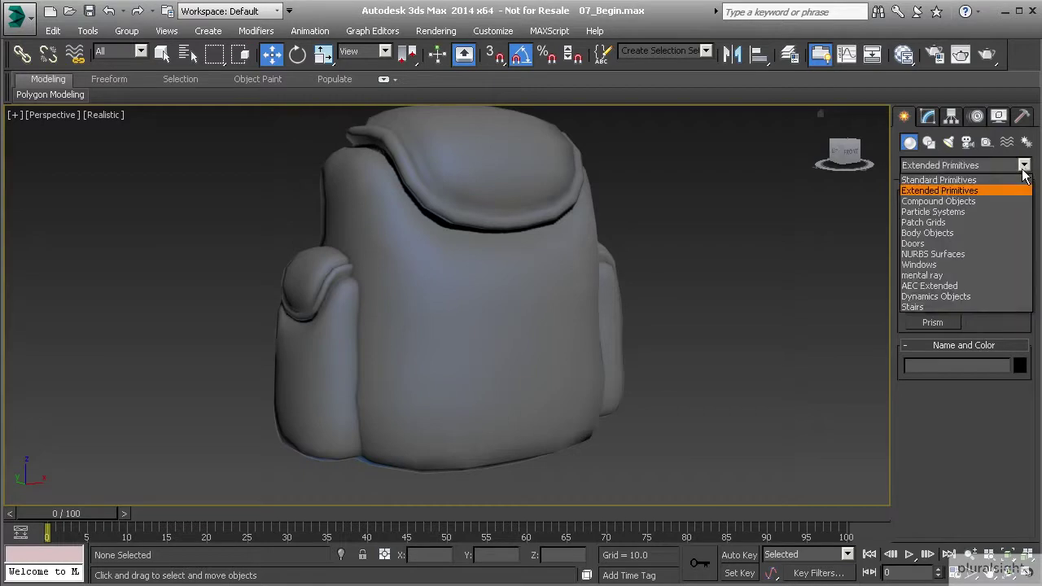
click(949, 202)
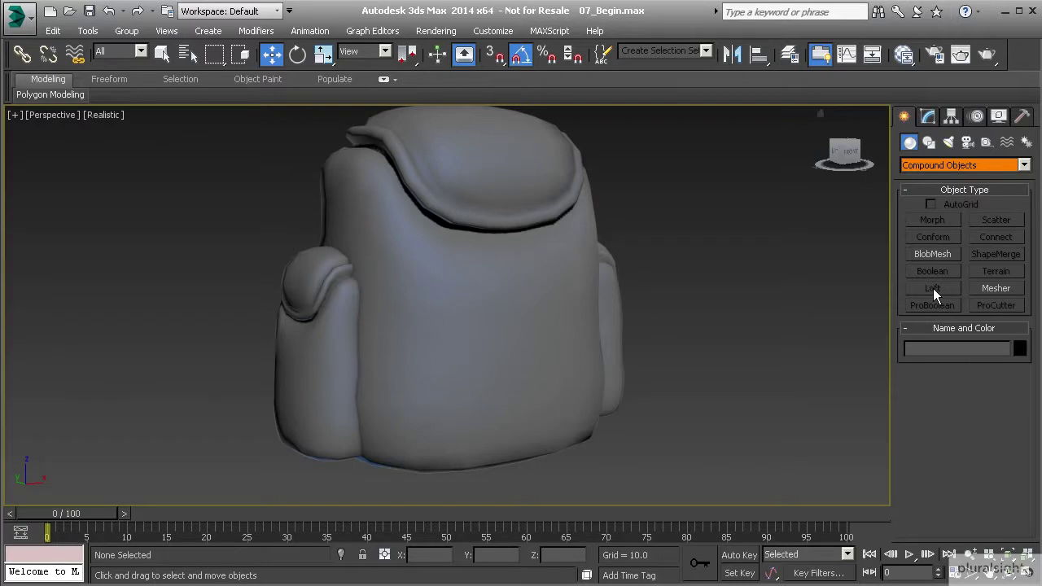
click(929, 142)
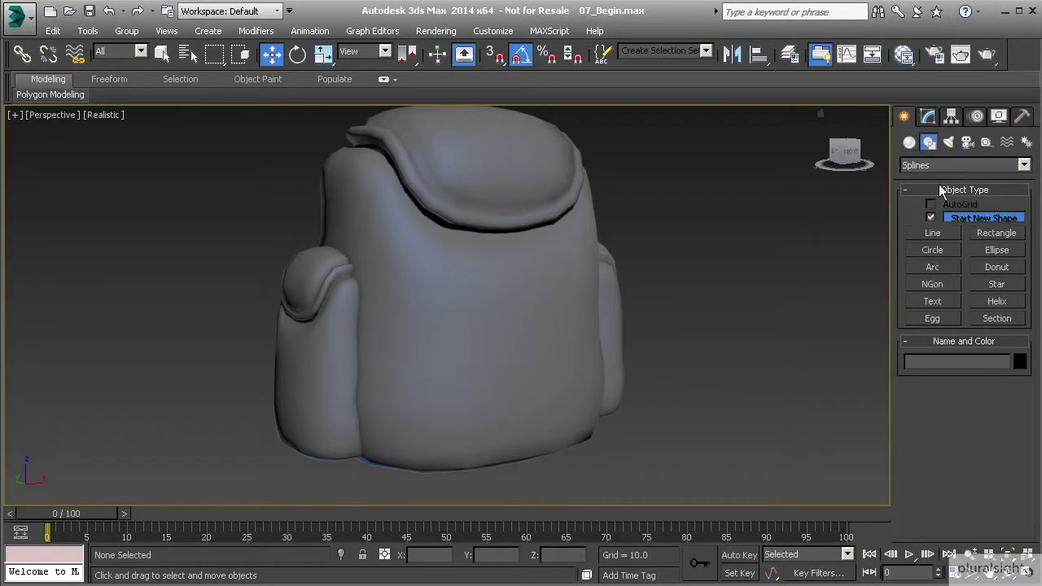
middle_drag(678, 282, 660, 296)
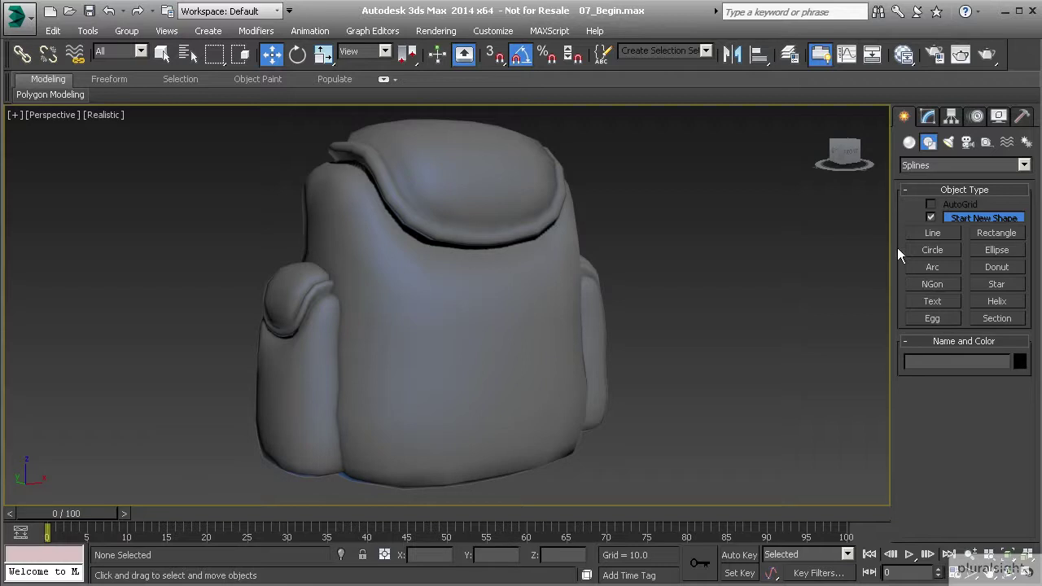
click(456, 226)
click(657, 246)
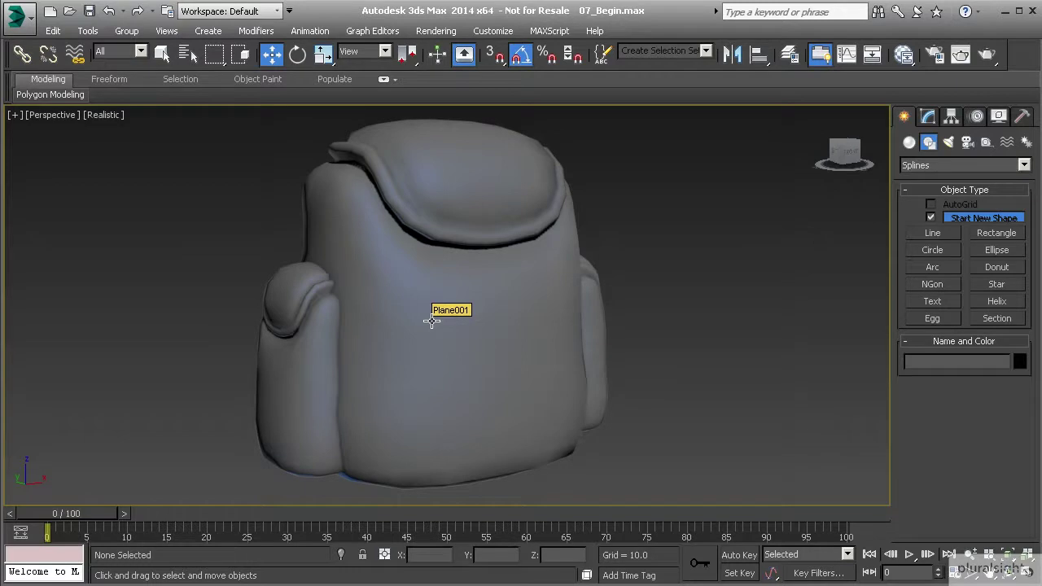
Select the main bag and select all polygons of its base Editable Poly at polygon level.
alt+middle_drag(393, 293, 542, 292)
alt+middle_drag(481, 240, 454, 249)
scroll(454, 250, up, 3)
scroll(421, 252, up, 2)
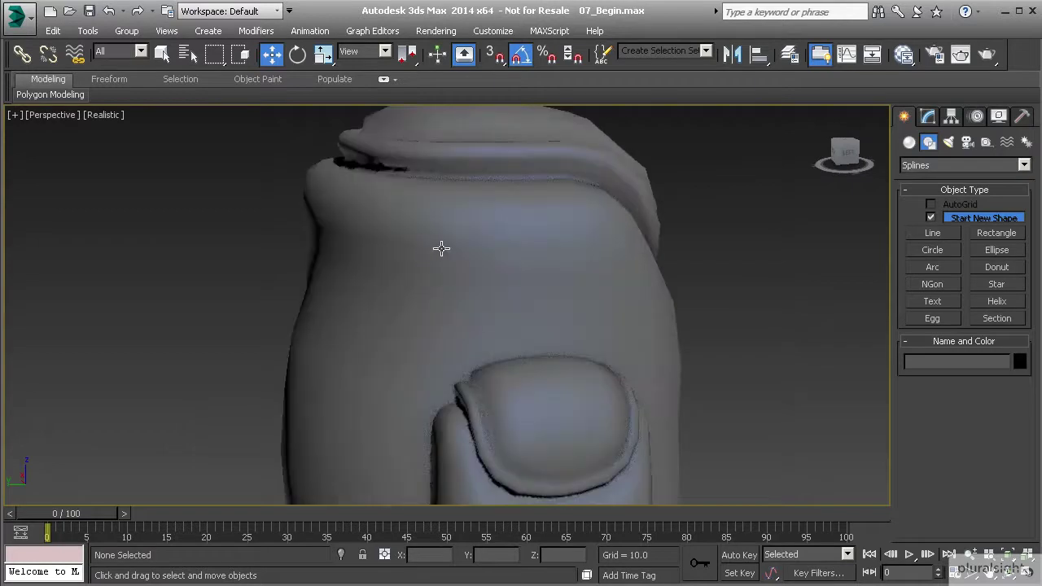
click(521, 264)
alt+middle_drag(521, 264, 478, 247)
alt+middle_drag(396, 217, 371, 252)
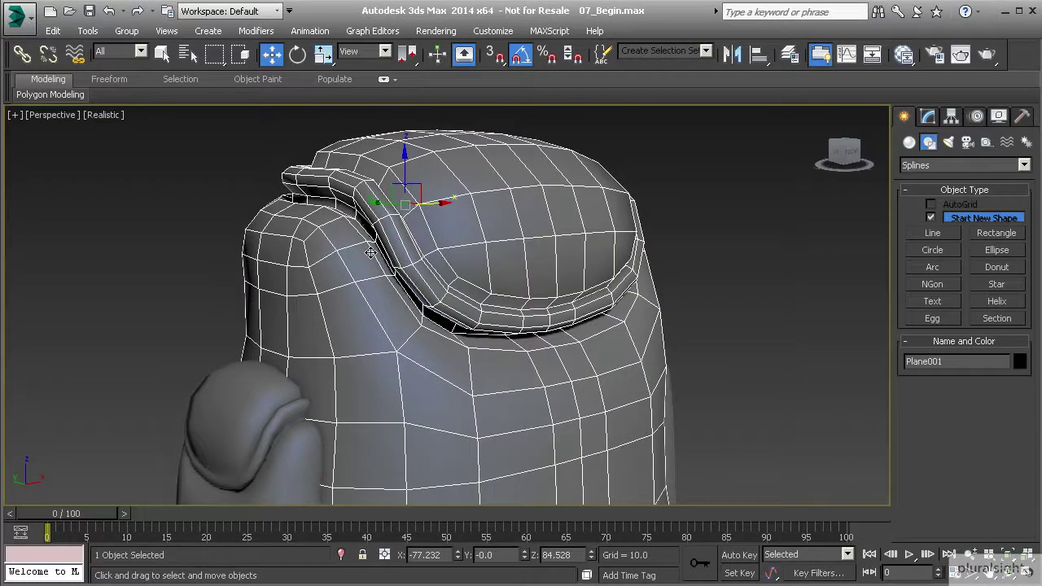
click(928, 118)
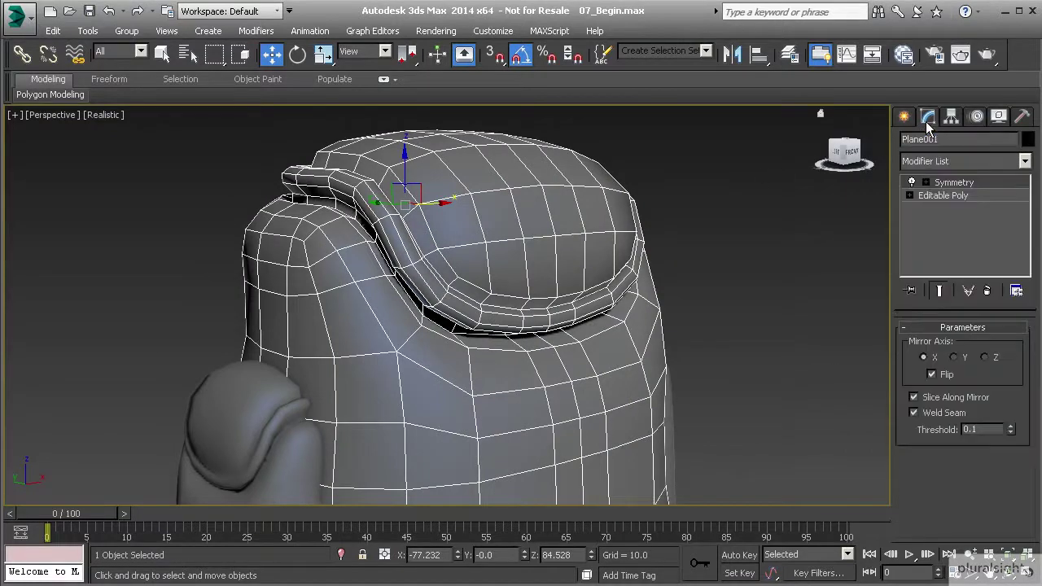
click(936, 195)
click(980, 345)
key(ctrl+a)
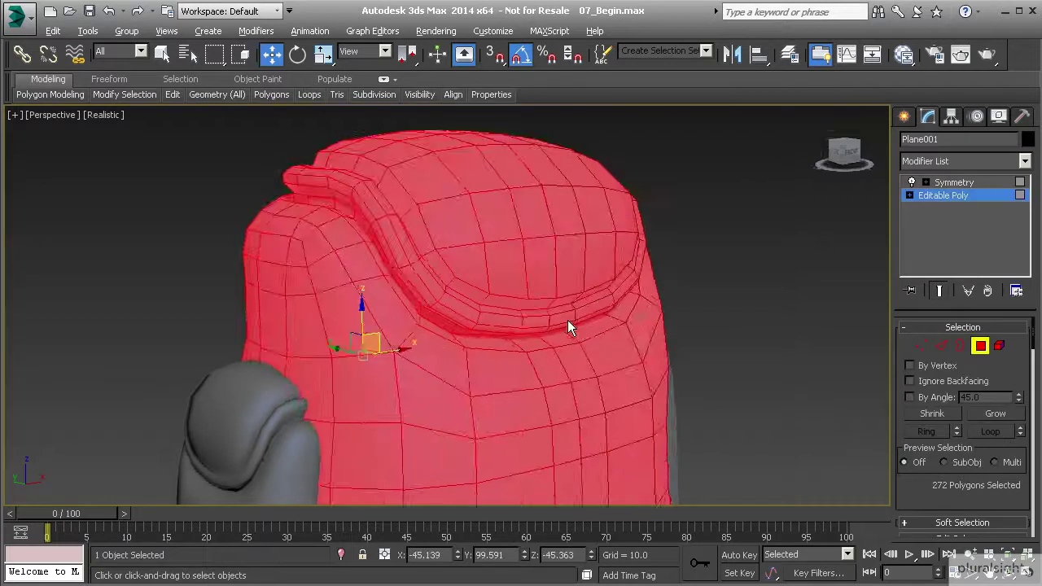
Try to select the raised trim around the main flap as a polygon loop grown outward once.
alt+middle_drag(567, 320, 506, 319)
click(552, 323)
shift+click(474, 313)
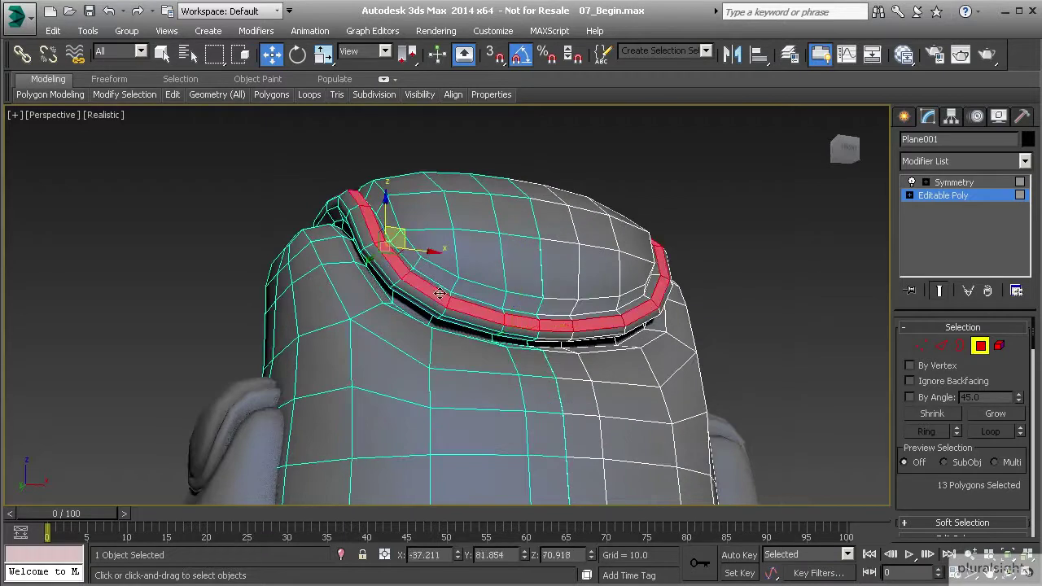
alt+middle_drag(440, 294, 930, 417)
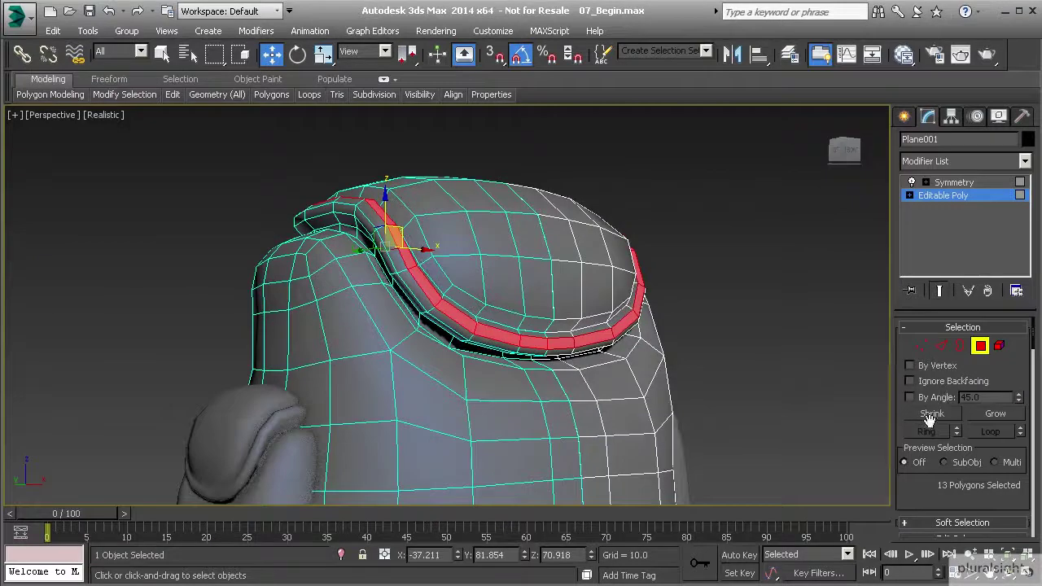
click(983, 414)
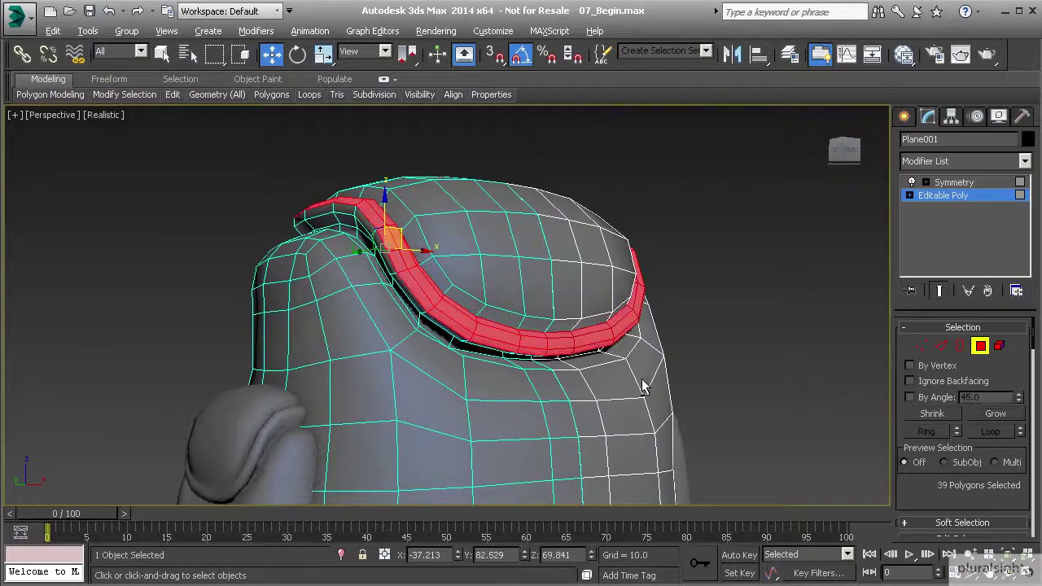
Select a lower polygon loop along the main flap's trim and grow it until the whole trim is covered.
alt+middle_drag(646, 387, 606, 355)
click(517, 321)
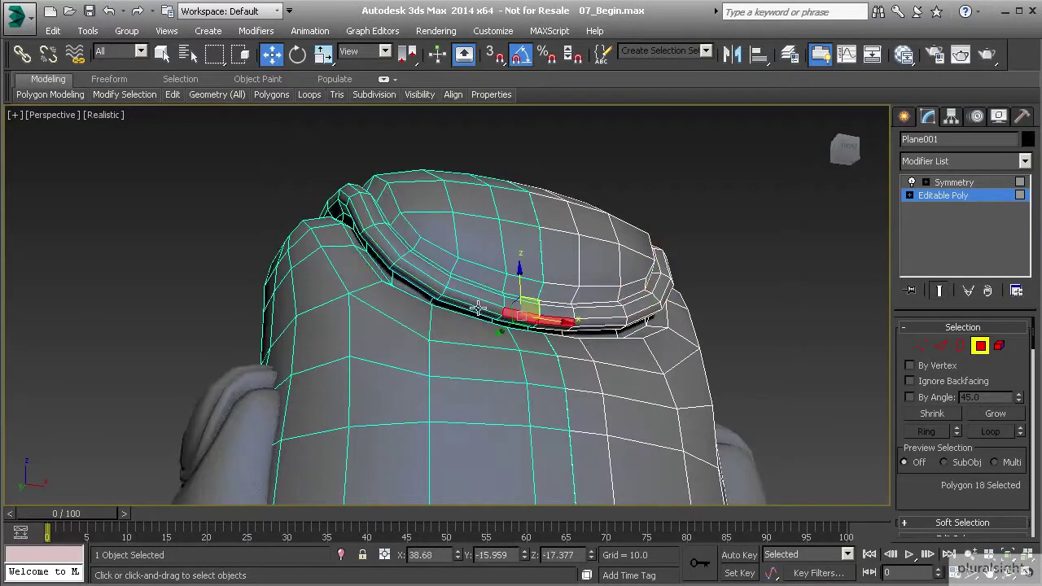
shift+click(478, 308)
click(995, 415)
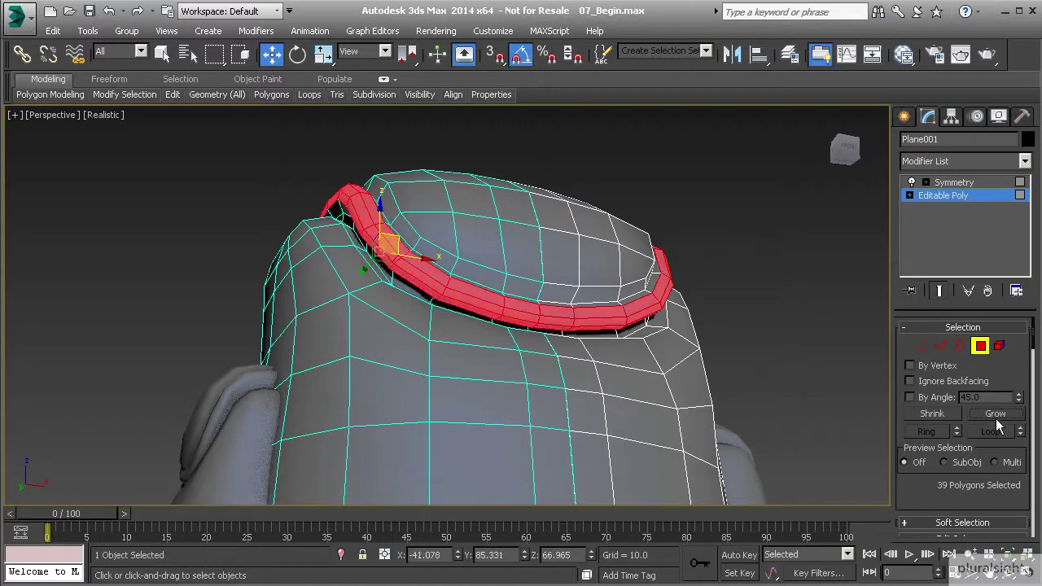
click(933, 413)
alt+middle_drag(717, 358, 323, 232)
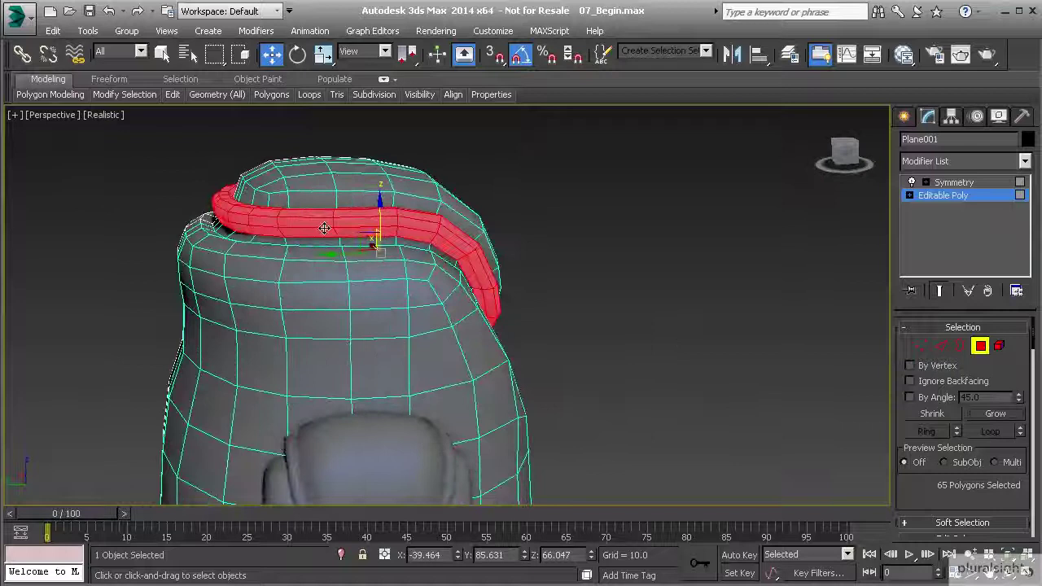
Turn on Soft Selection for the selected flap trim and set its Falloff to 59.496.
click(936, 523)
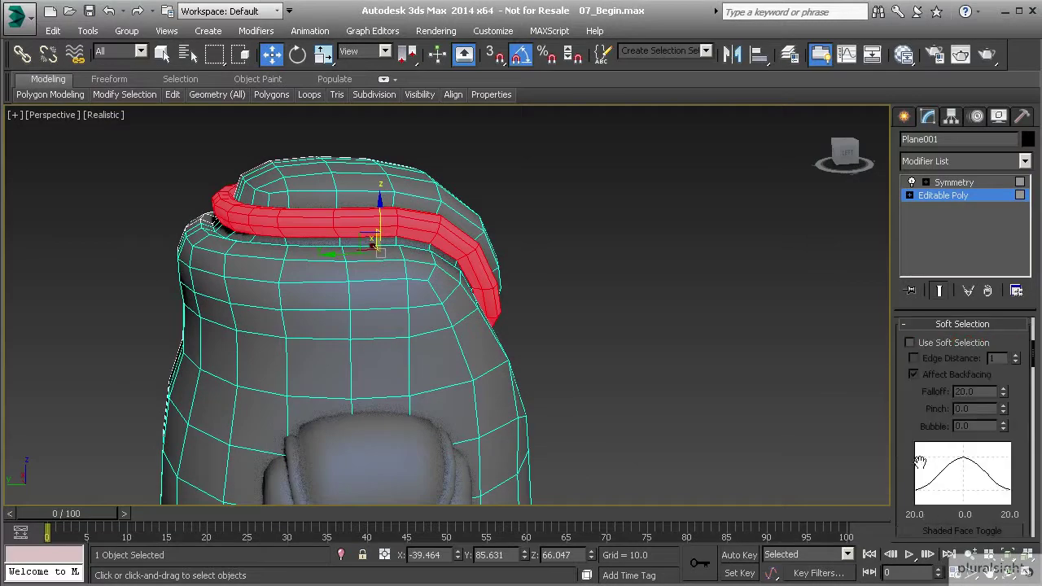
click(909, 343)
scroll(535, 312, up, 5)
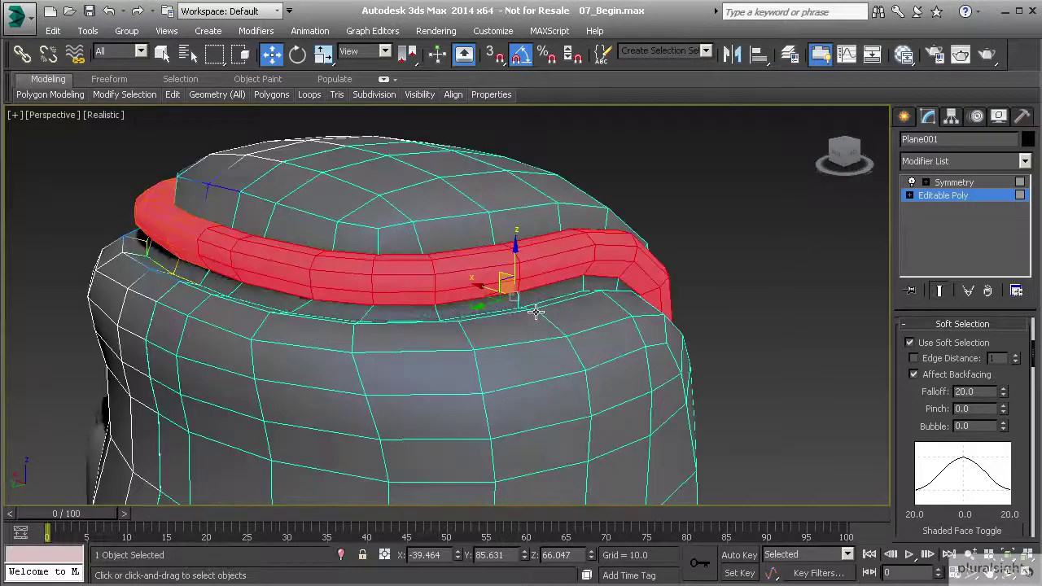
alt+middle_drag(535, 312, 473, 342)
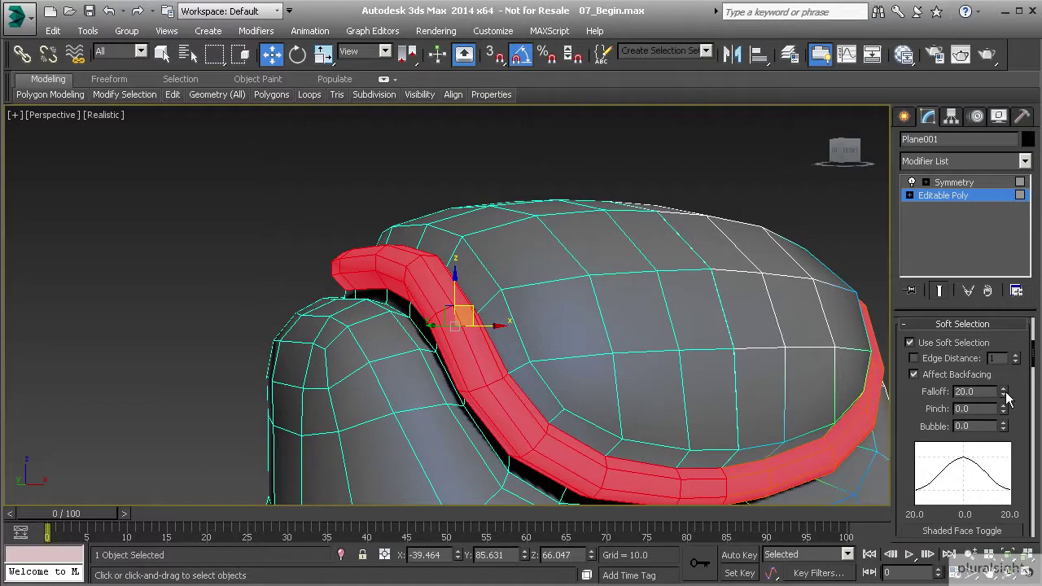
drag(1006, 396, 996, 254)
alt+middle_drag(725, 353, 561, 340)
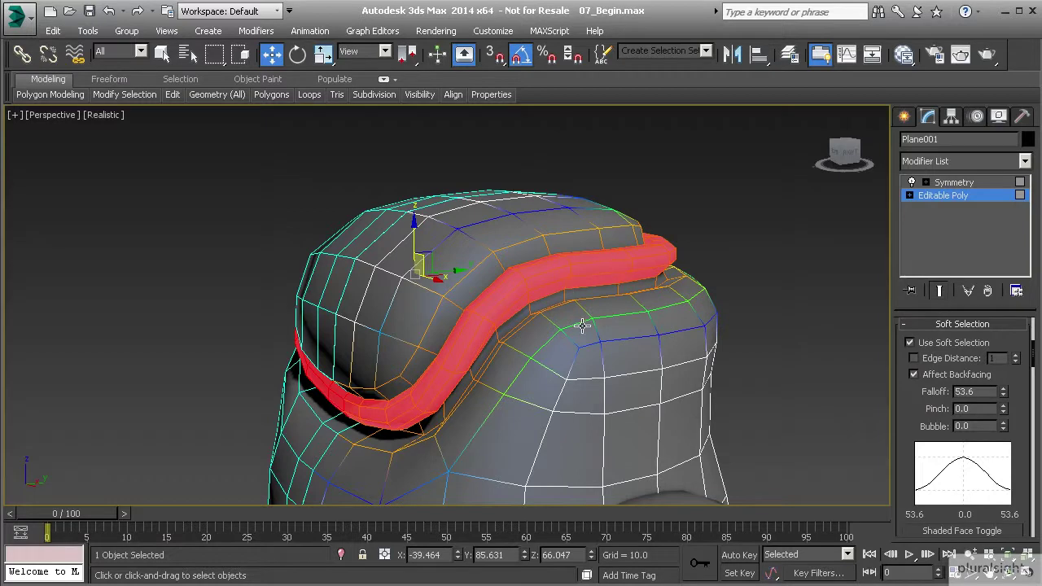
alt+middle_drag(582, 325, 563, 330)
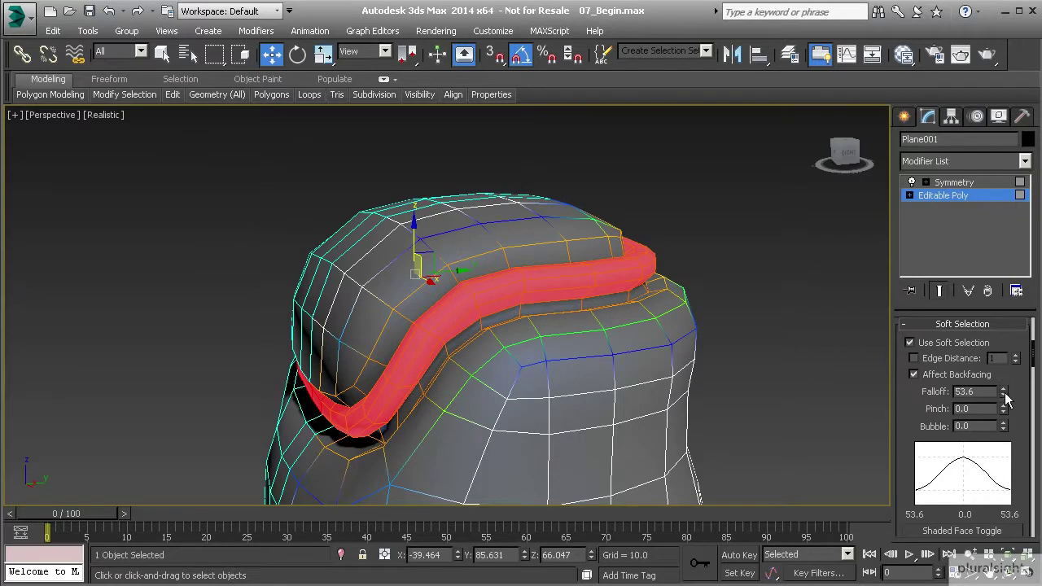
mouse_move(1006, 397)
mouse_down()
mouse_move(997, 345)
mouse_move(988, 387)
mouse_up()
middle_drag(514, 371, 605, 347)
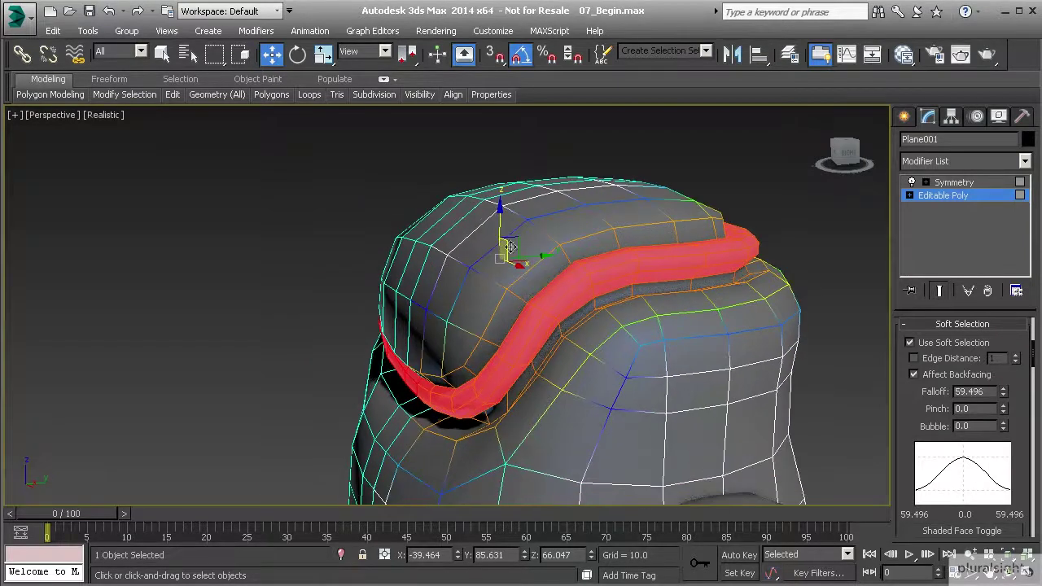
Try lowering the selected flap trim with the current soft falloff, inspect the shape, and undo the move.
drag(498, 224, 500, 232)
alt+middle_drag(515, 320, 576, 303)
alt+middle_drag(587, 236, 549, 248)
alt+middle_drag(465, 225, 551, 236)
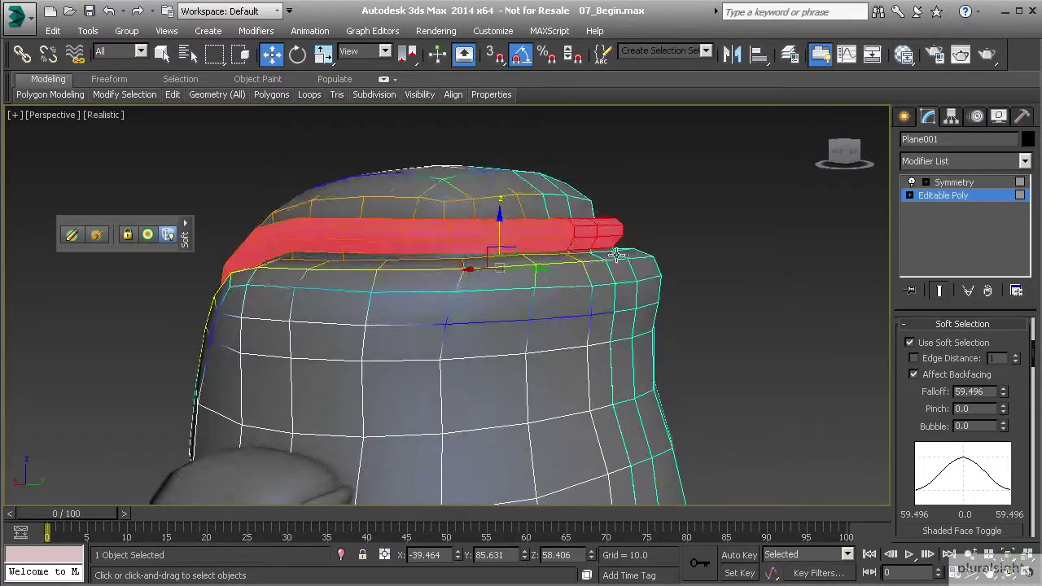
key(ctrl+z)
alt+middle_drag(461, 257, 407, 268)
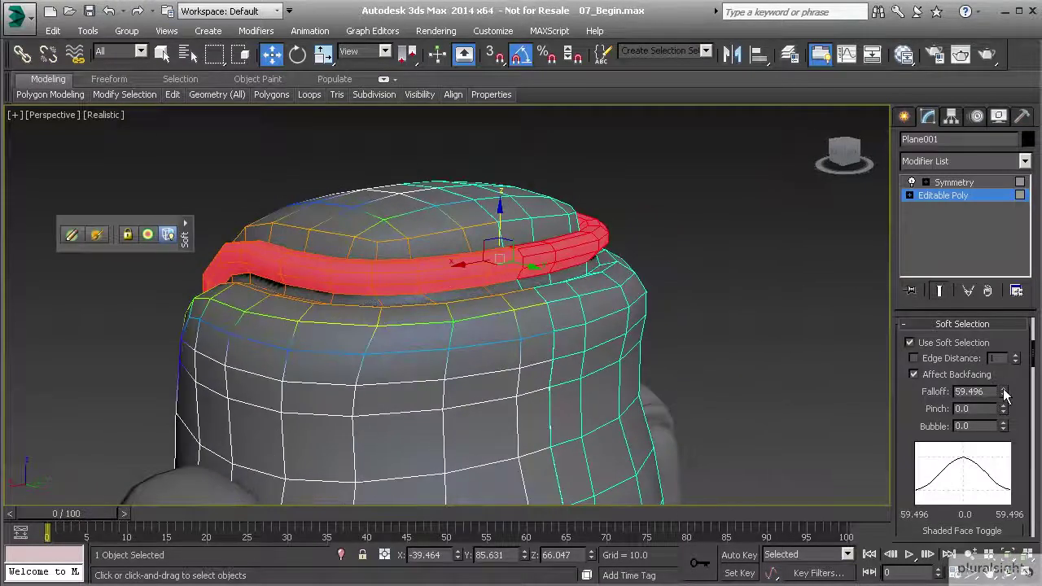
Try lowering the flap trim with the Soft Selection Falloff at 103.523, and undo the move.
drag(1007, 393, 999, 329)
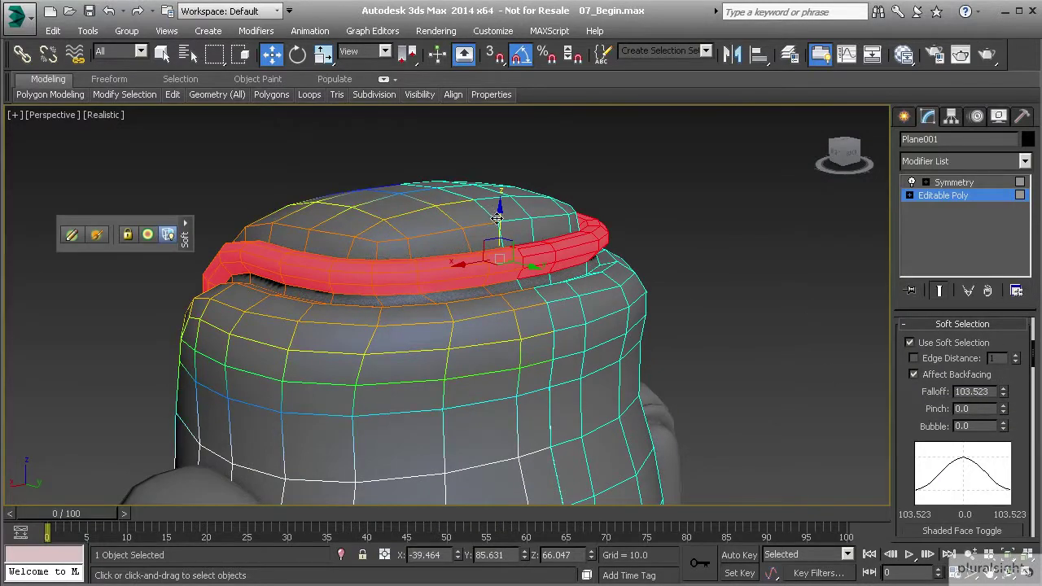
drag(498, 218, 496, 232)
alt+middle_drag(495, 233, 488, 241)
alt+middle_drag(445, 272, 542, 288)
key(ctrl+z)
scroll(537, 293, up, 3)
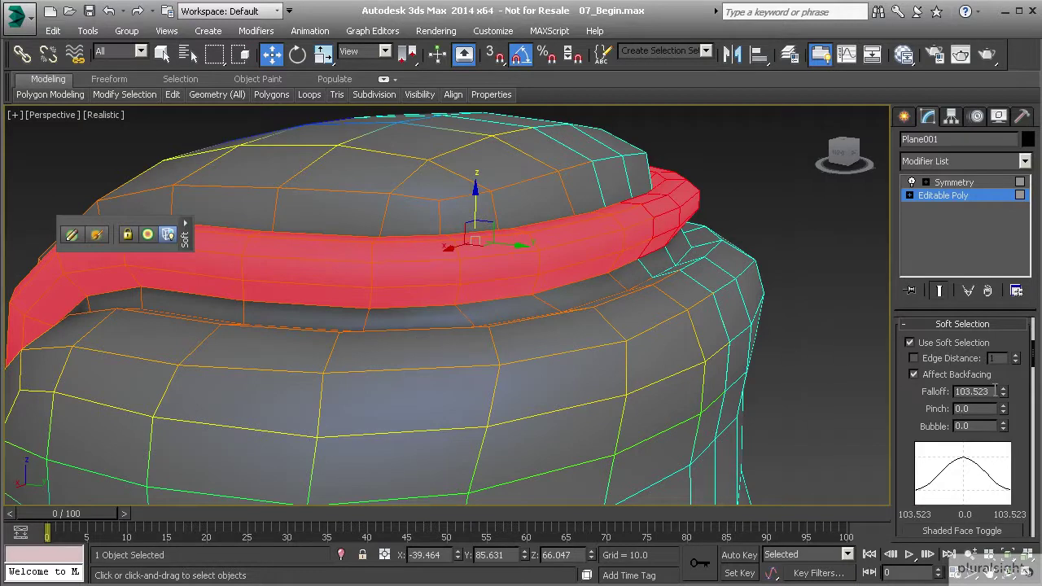
Set the Soft Selection Falloff to 15.528 and move the flap trim slightly down.
drag(1006, 398, 1003, 462)
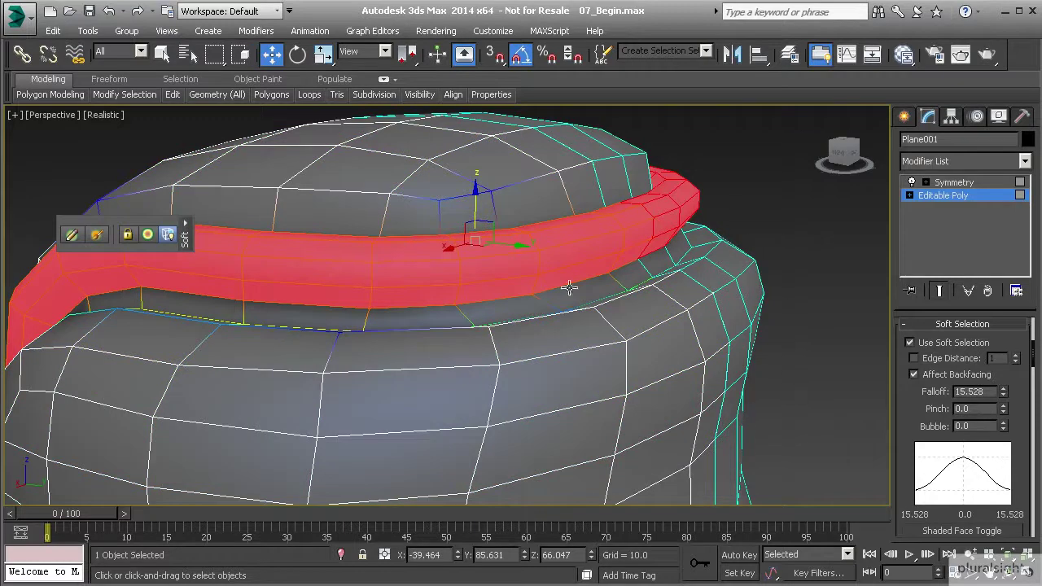
drag(474, 203, 474, 219)
alt+middle_drag(661, 245, 547, 268)
Replace the trim selection with the block of polygons covering the upper surface of the main flap.
click(530, 239)
click(707, 286)
ctrl+click(701, 225)
ctrl+click(692, 192)
alt+middle_drag(691, 178, 655, 359)
ctrl+click(630, 191)
ctrl+click(579, 204)
ctrl+click(570, 264)
ctrl+click(579, 353)
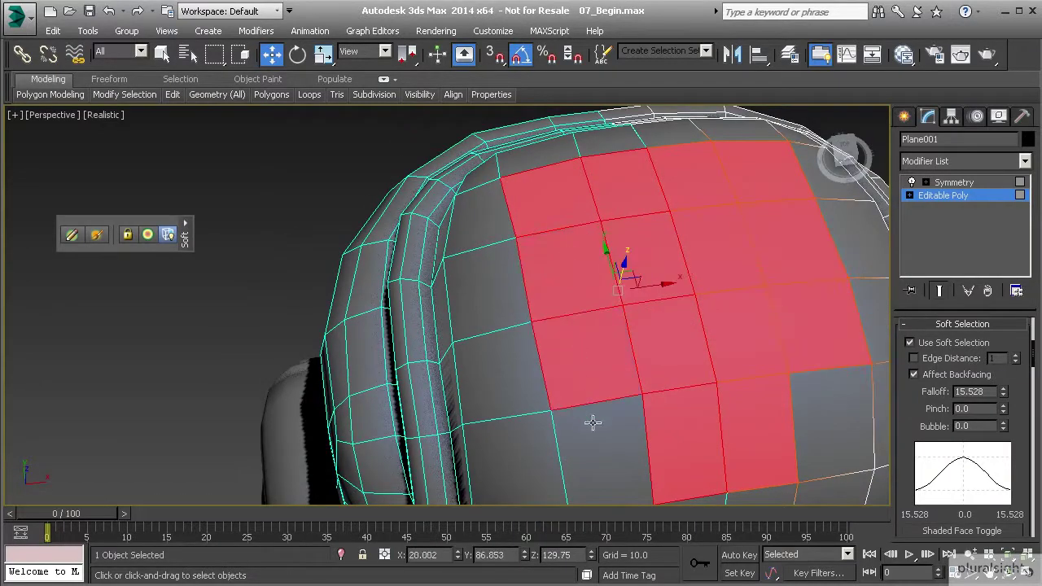
ctrl+click(593, 425)
alt+middle_drag(595, 422, 628, 335)
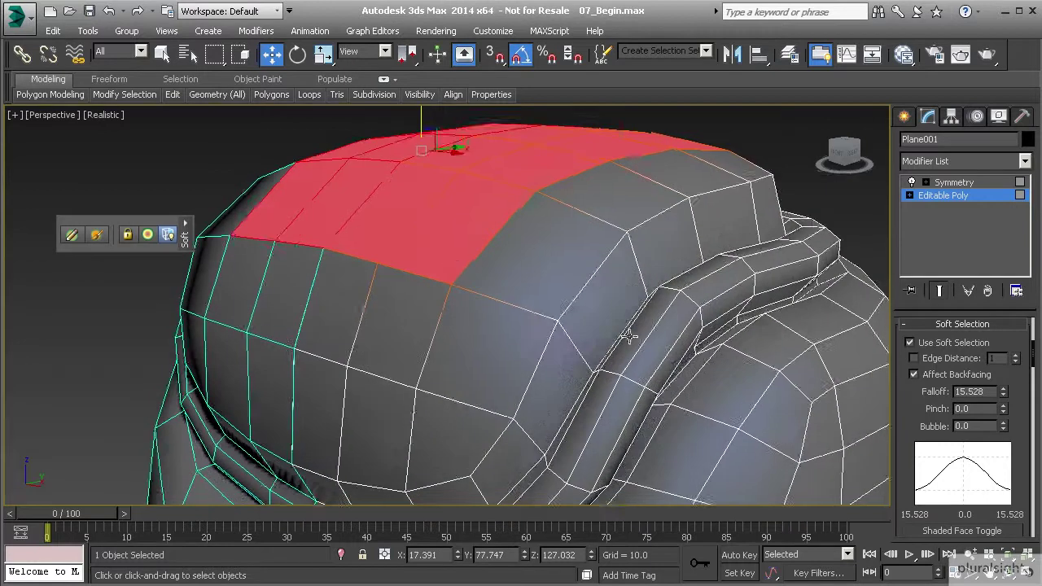
Set the Soft Selection Falloff to 58.076 and lower the flap's top polygons to a height of about 117 to flatten the bulge.
drag(1005, 395, 997, 269)
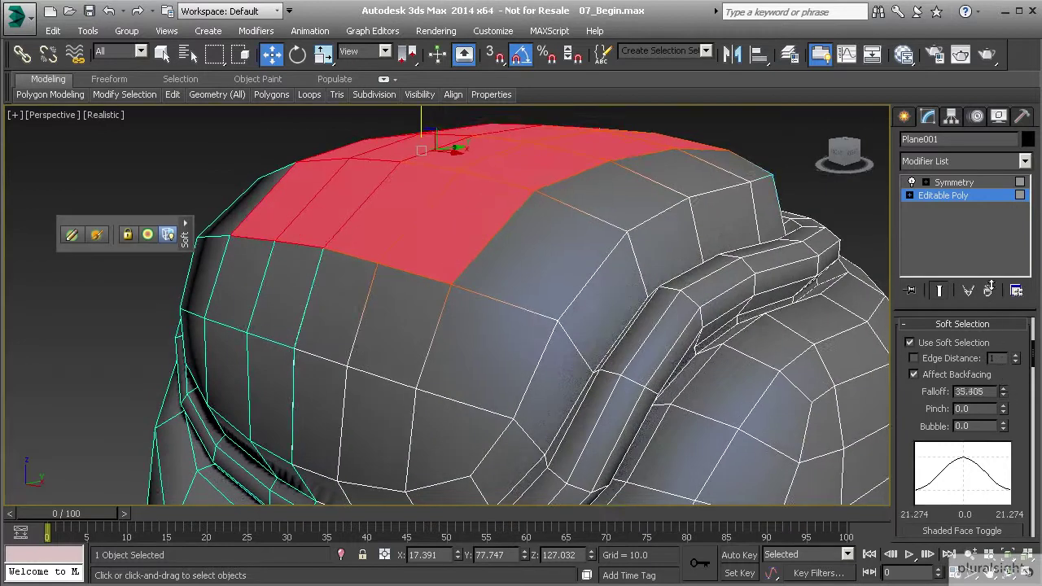
drag(986, 204, 985, 187)
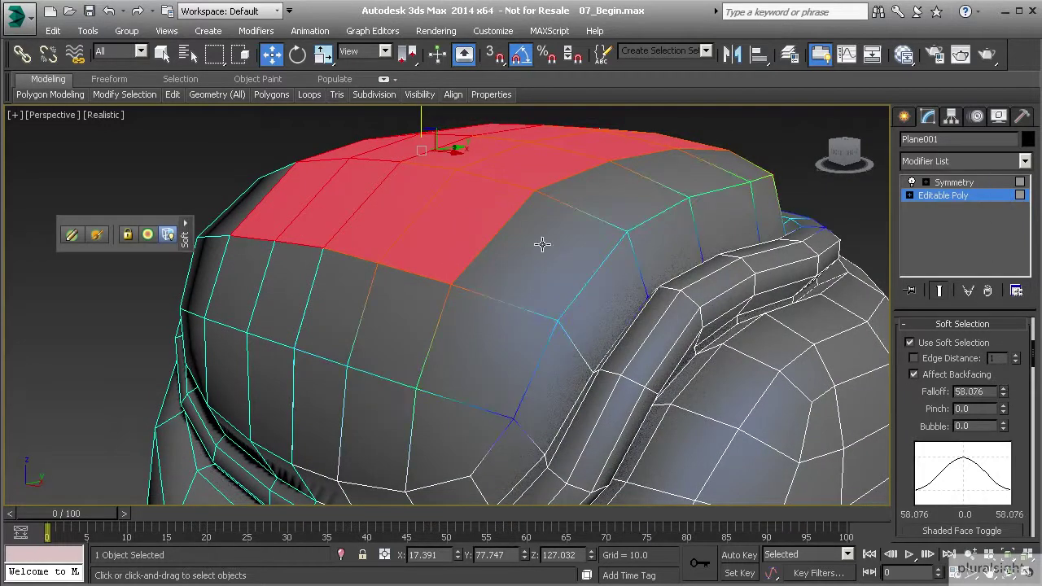
drag(417, 113, 420, 126)
alt+middle_drag(651, 350, 494, 372)
scroll(592, 374, down, 3)
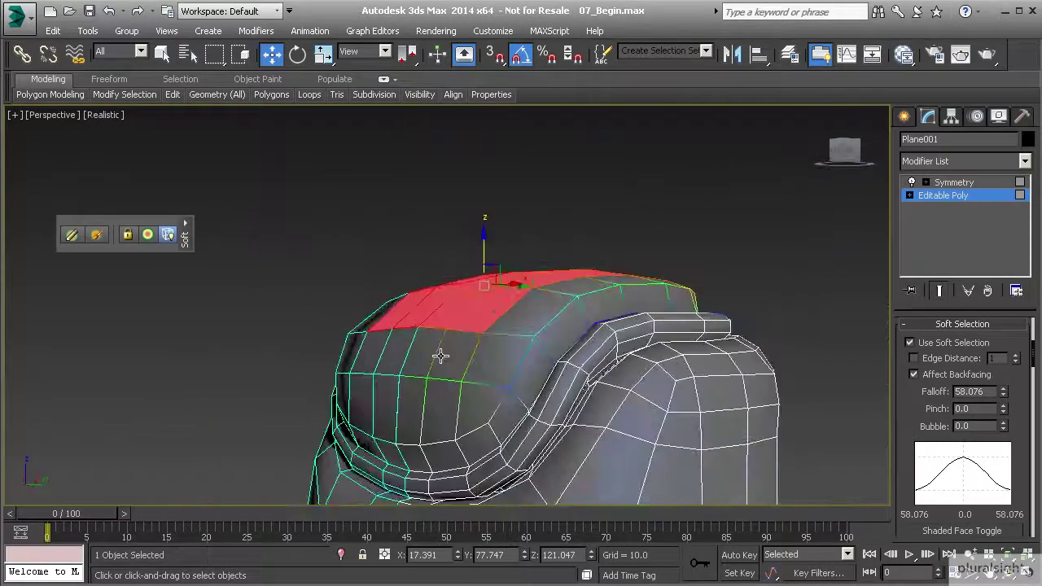
drag(482, 251, 482, 262)
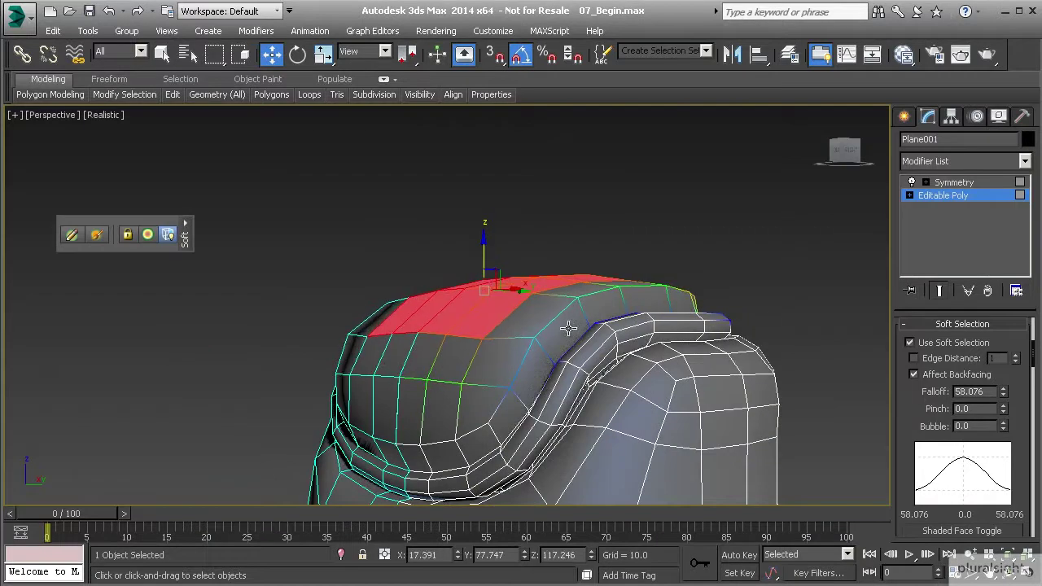
Switch the main bag's base mesh to vertex level and turn off Soft Selection.
key(1)
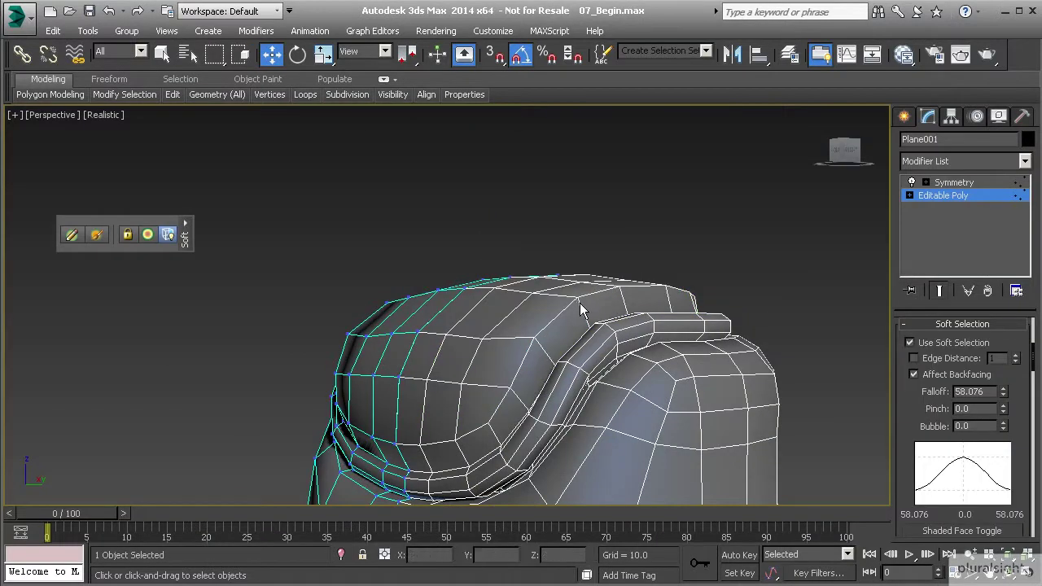
click(909, 342)
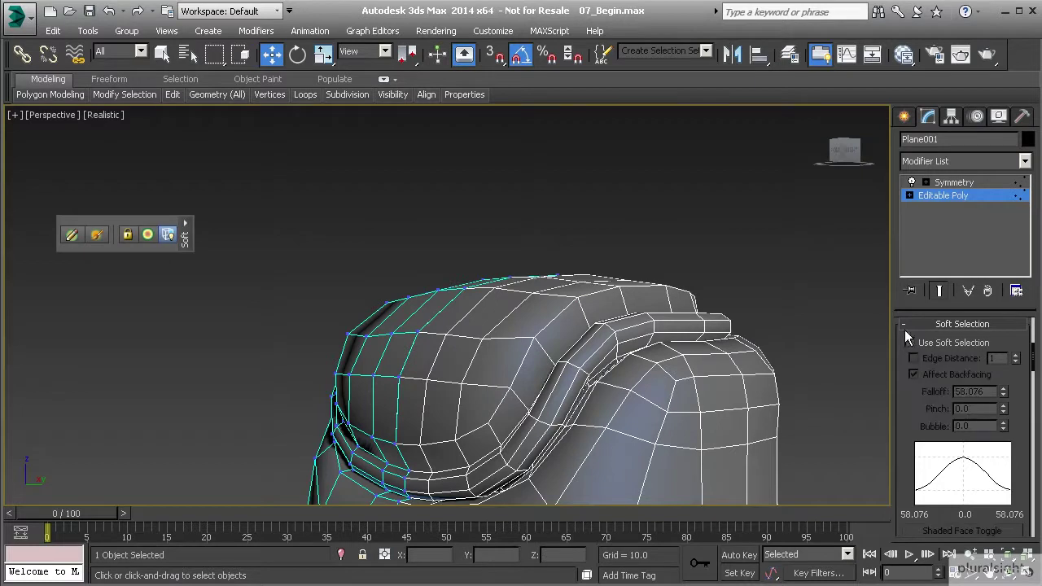
click(536, 336)
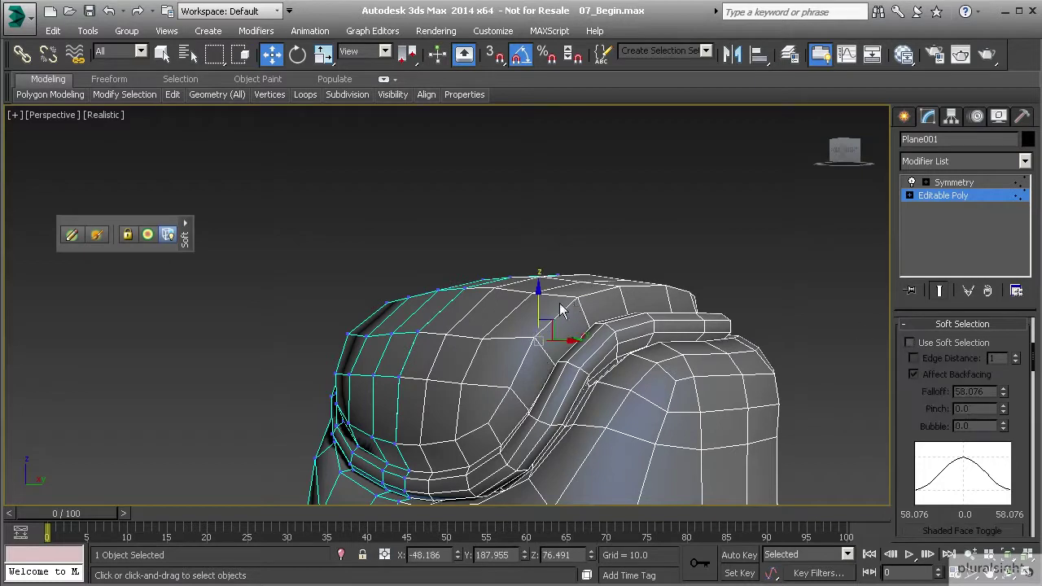
alt+middle_drag(560, 310, 704, 366)
Select the row of vertices around the flap's upper side and back edge, just above the trim, and lower it slightly.
click(678, 342)
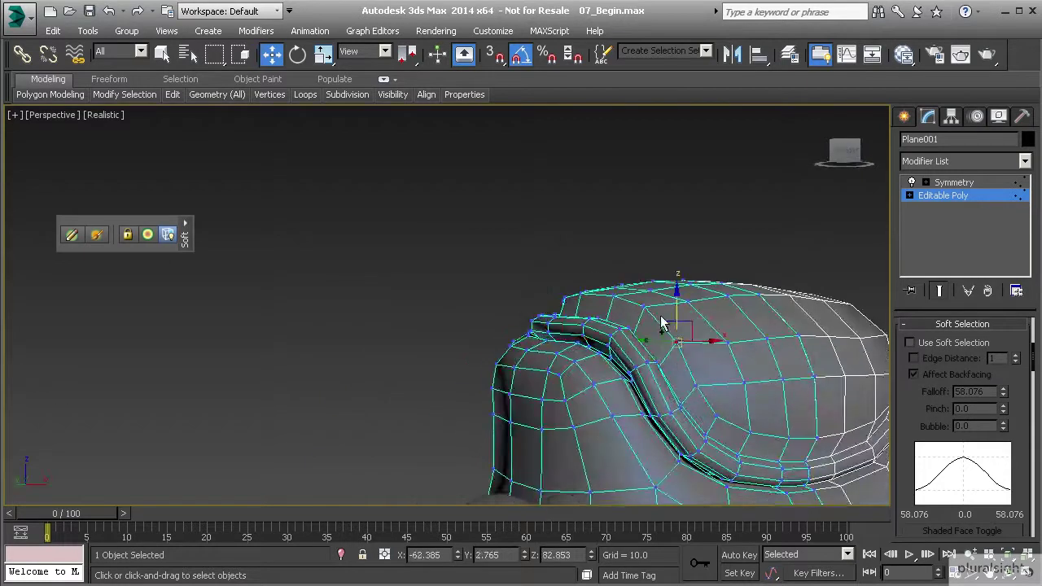
ctrl+click(646, 307)
ctrl+click(613, 296)
ctrl+click(583, 293)
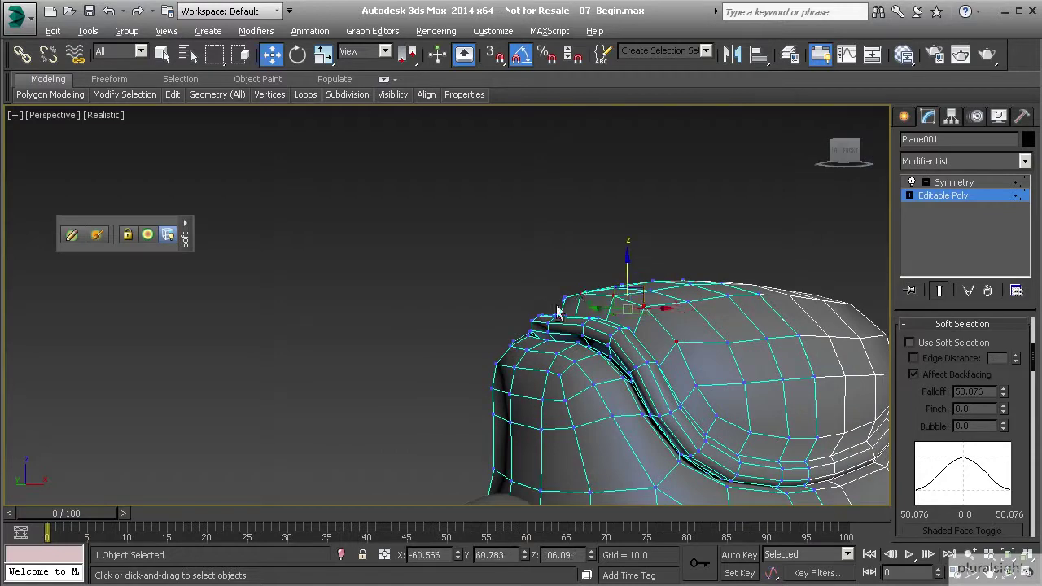
alt+middle_drag(559, 312, 628, 325)
drag(513, 307, 467, 289)
alt+middle_drag(467, 289, 545, 319)
scroll(545, 319, up, 2)
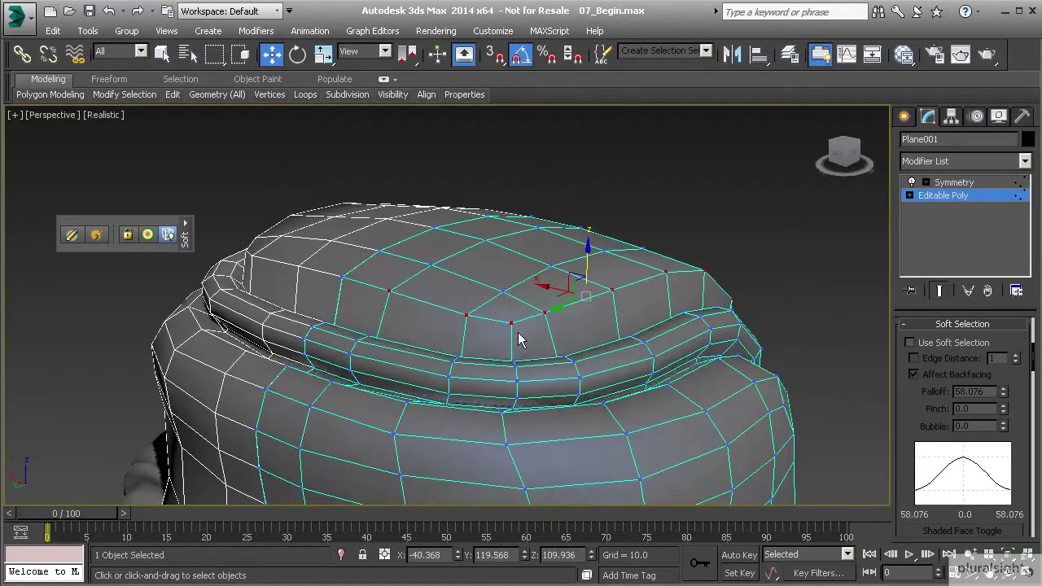
ctrl+click(342, 277)
alt+middle_drag(459, 302, 544, 265)
drag(482, 214, 481, 230)
Lower the two vertices beside the trim on the flap's sloping side and nudge the vertex above them slightly down.
mouse_move(612, 311)
middle_down()
mouse_move(550, 292)
mouse_move(609, 326)
middle_up()
click(614, 325)
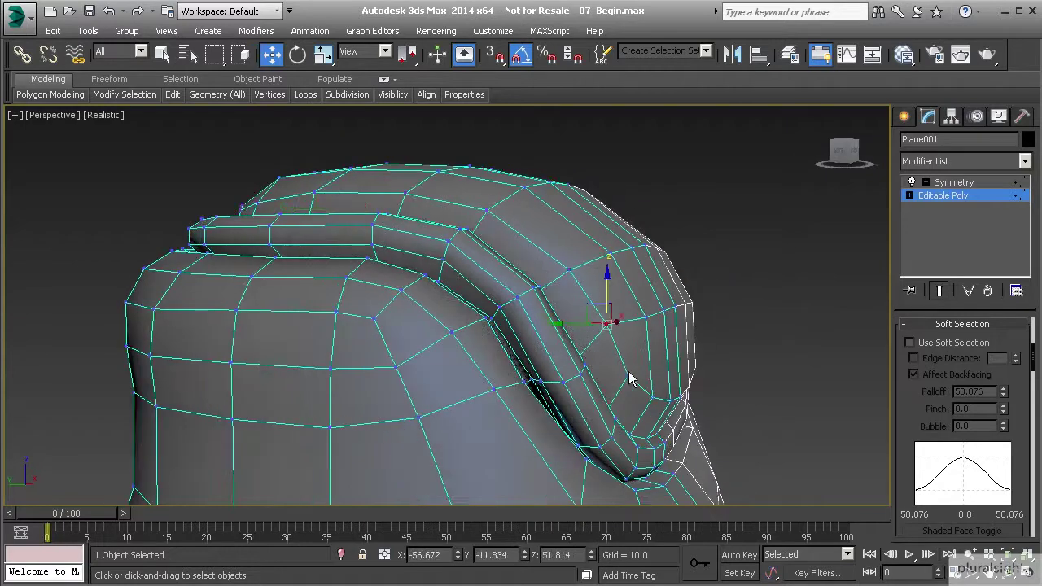
ctrl+click(628, 373)
mouse_move(638, 384)
alt+middle_down()
mouse_move(658, 379)
mouse_move(647, 371)
alt+middle_up()
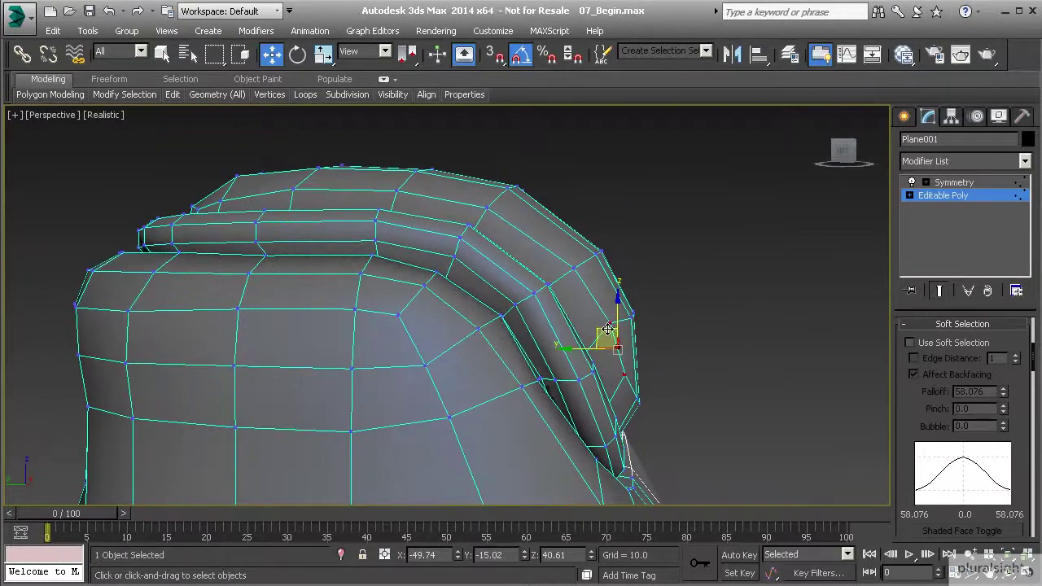
drag(607, 328, 603, 347)
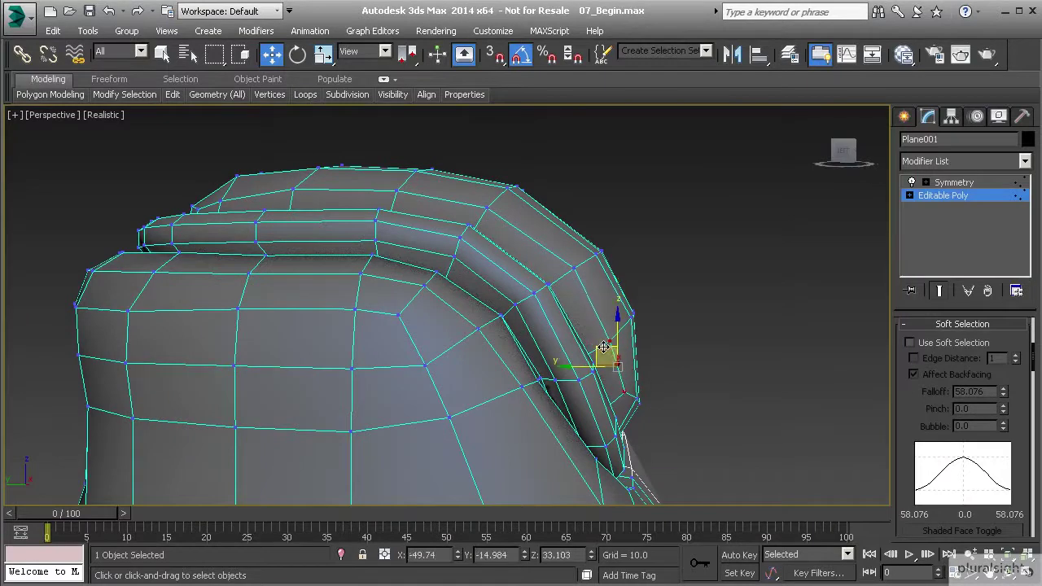
click(573, 271)
drag(547, 249, 543, 254)
alt+middle_drag(619, 337, 487, 292)
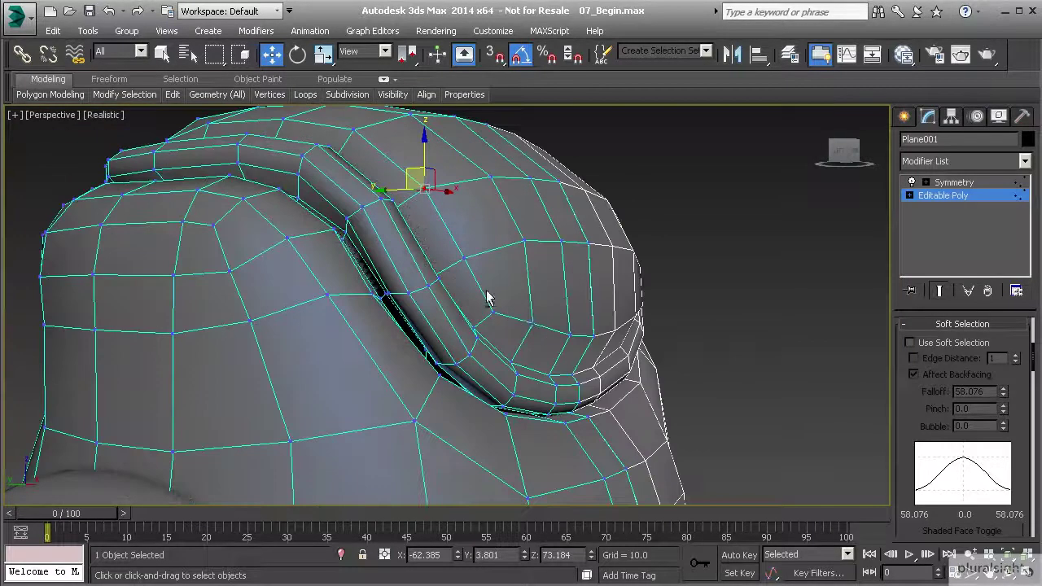
Move the vertex at the flap's lower front corner slightly down and outward, closer to the trim.
click(533, 320)
alt+middle_drag(532, 320, 583, 316)
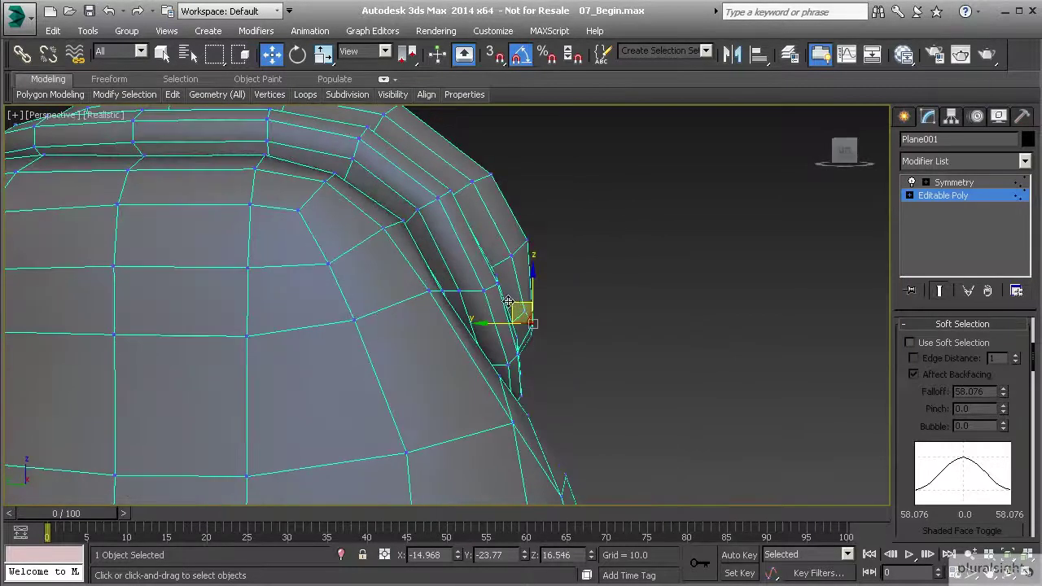
drag(508, 302, 513, 307)
alt+middle_drag(510, 310, 599, 344)
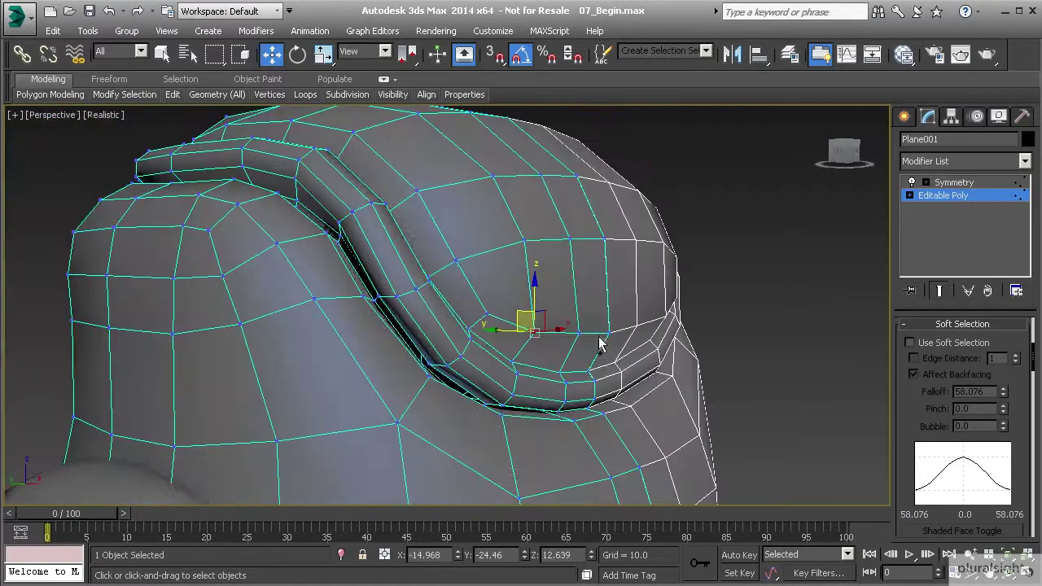
Lower the three vertices along the flap's front edge toward the trim, and raise the corner vertex slightly.
ctrl+click(579, 332)
ctrl+click(608, 333)
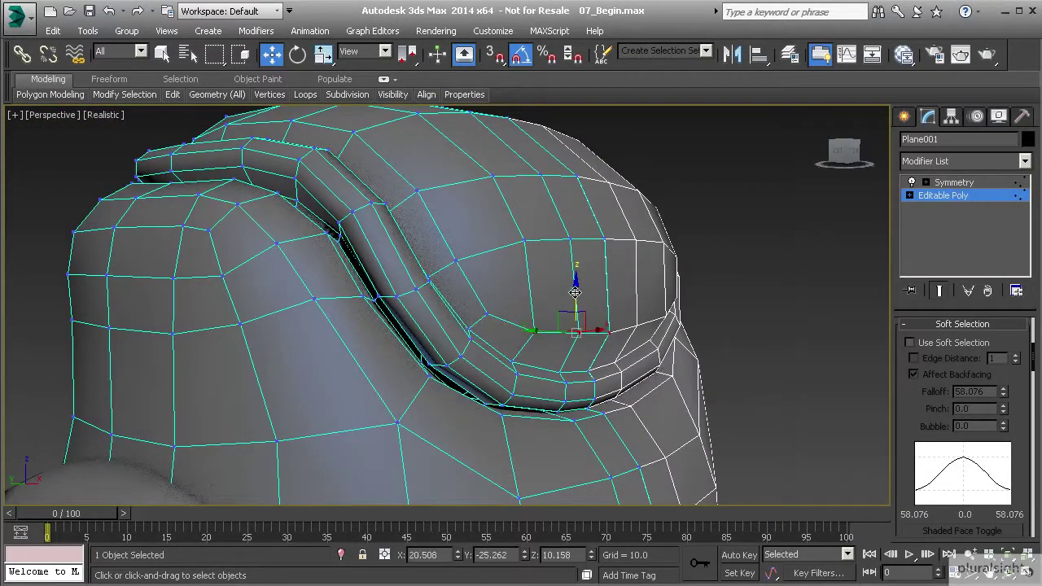
drag(577, 291, 574, 303)
alt+middle_drag(574, 305, 513, 343)
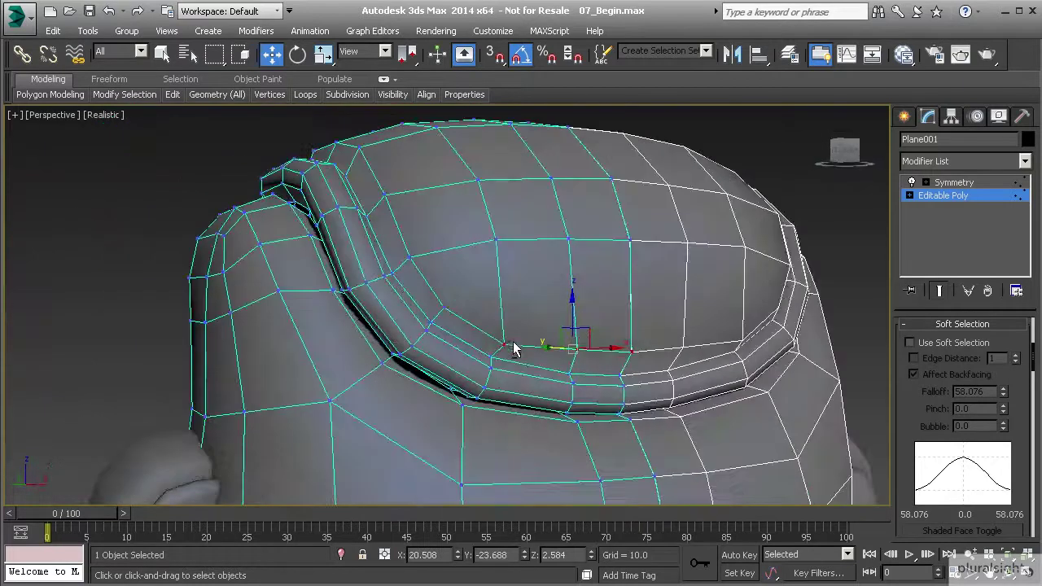
drag(507, 316, 506, 312)
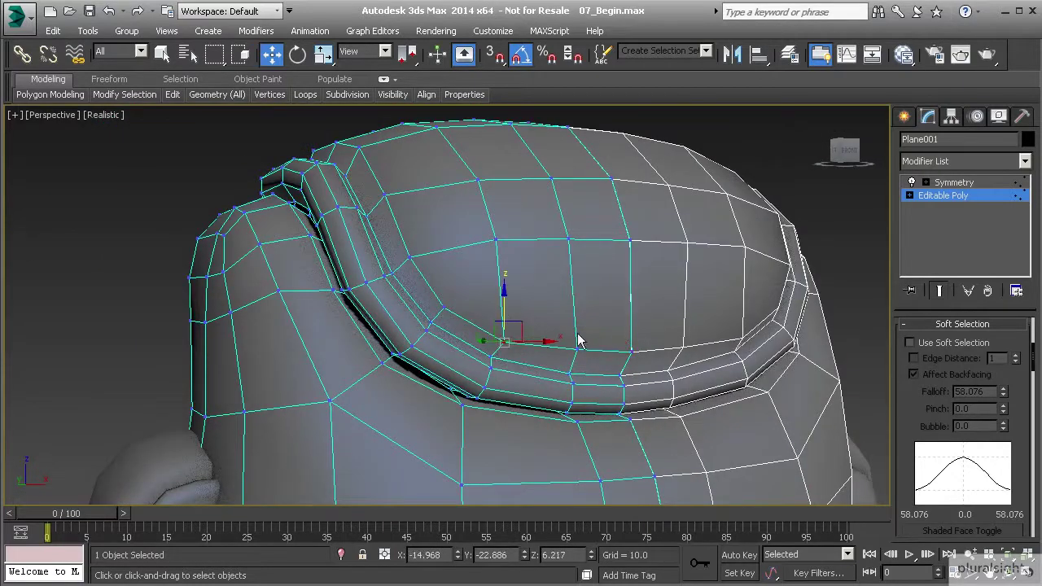
alt+middle_drag(548, 298, 726, 287)
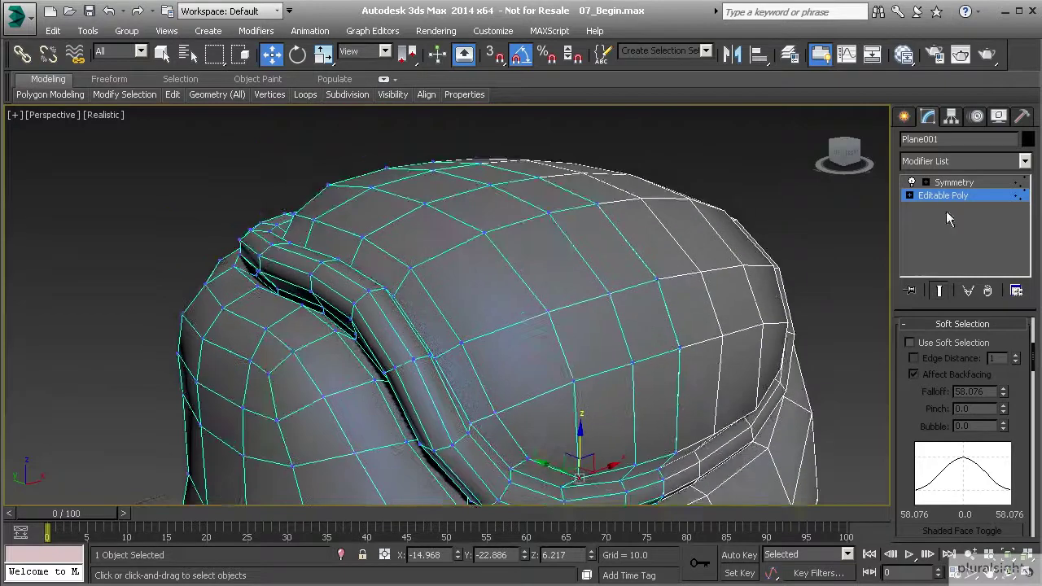
Return to the Symmetry modifier, deselect the bag, and examine the whole backpack's shape from the front, side and back.
click(949, 182)
click(680, 189)
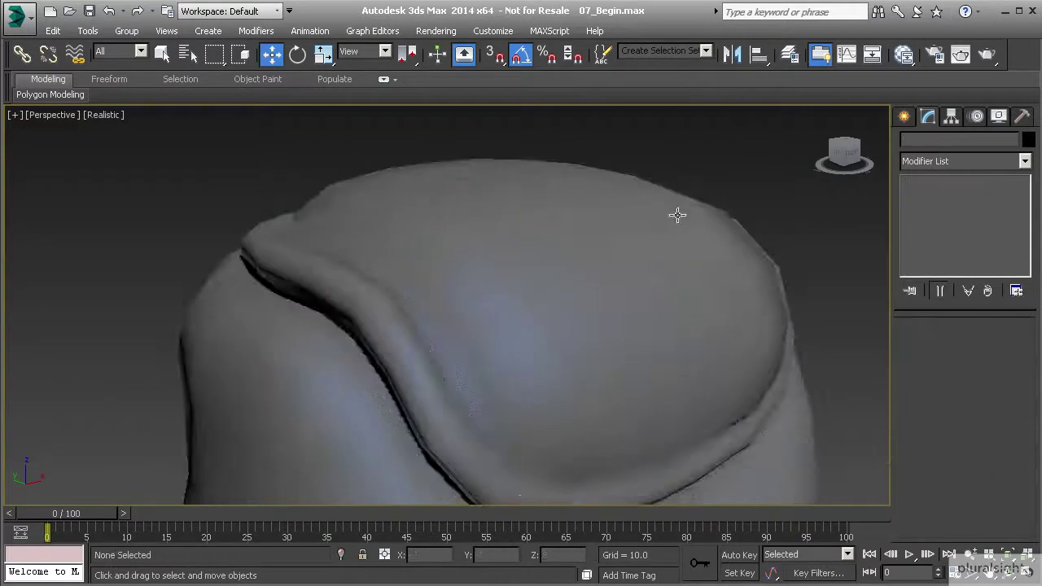
scroll(677, 215, down, 5)
alt+middle_drag(687, 315, 690, 280)
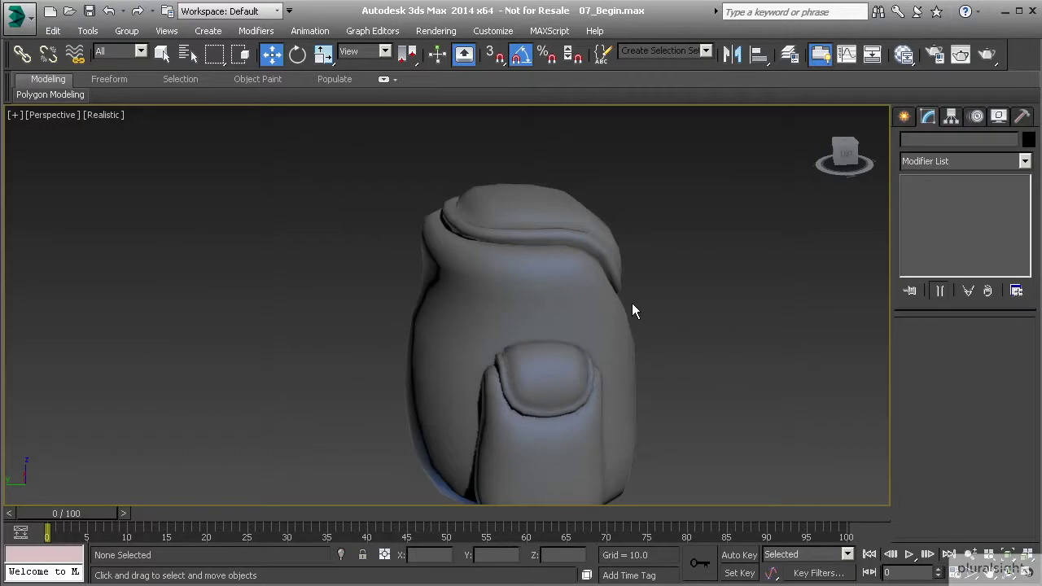
alt+middle_drag(632, 303, 495, 276)
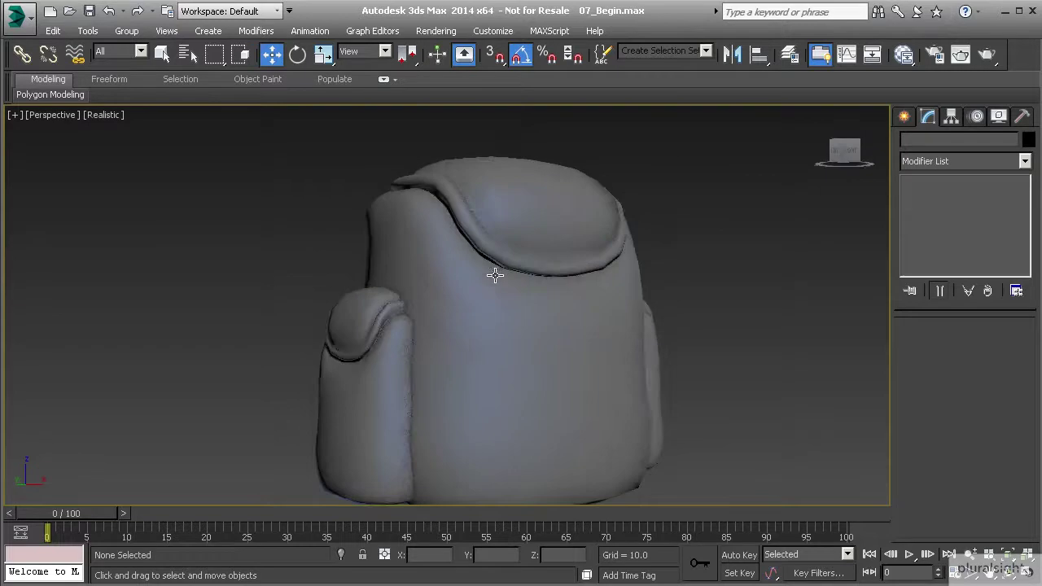
alt+middle_drag(493, 363, 496, 273)
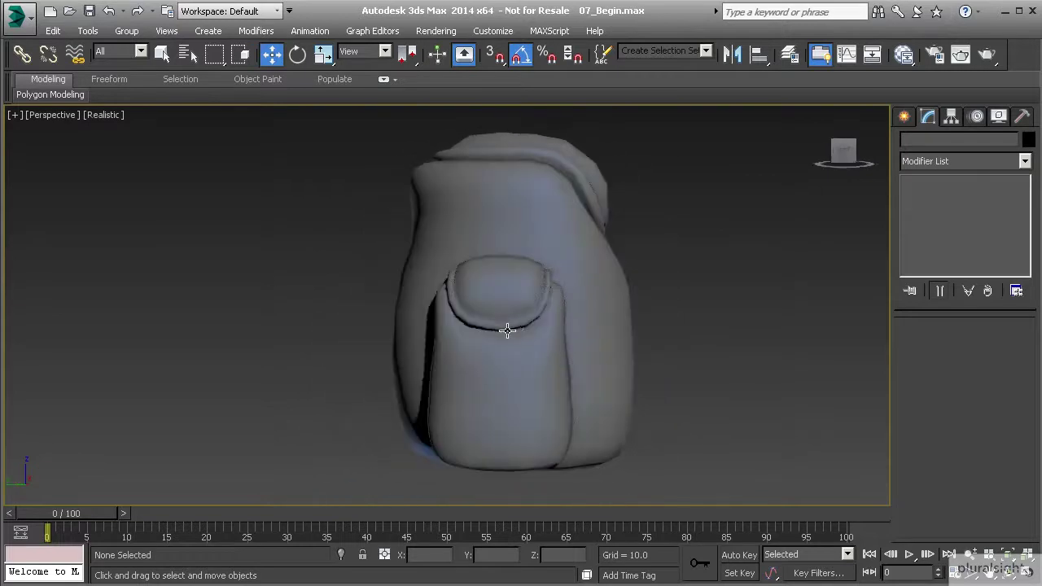
mouse_move(507, 329)
alt+middle_down()
mouse_move(548, 325)
mouse_move(619, 363)
mouse_move(562, 326)
mouse_move(615, 347)
mouse_move(681, 340)
mouse_move(546, 321)
mouse_move(619, 331)
mouse_move(491, 333)
mouse_move(627, 340)
mouse_move(503, 321)
alt+middle_up()
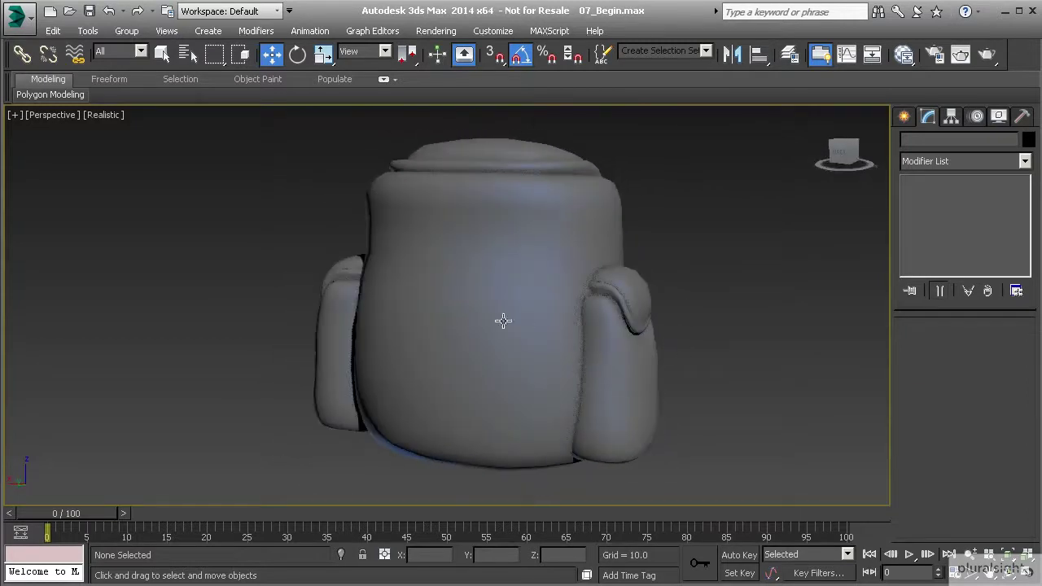
alt+middle_drag(556, 345, 469, 316)
alt+middle_drag(564, 379, 587, 347)
Select the main bag and go down to its base Editable Poly.
click(540, 293)
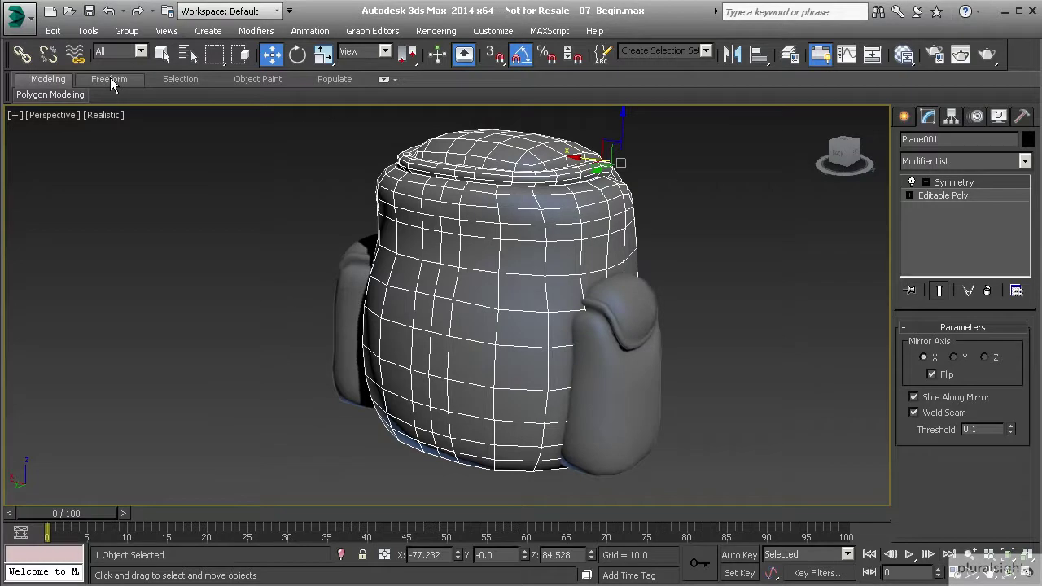
click(936, 196)
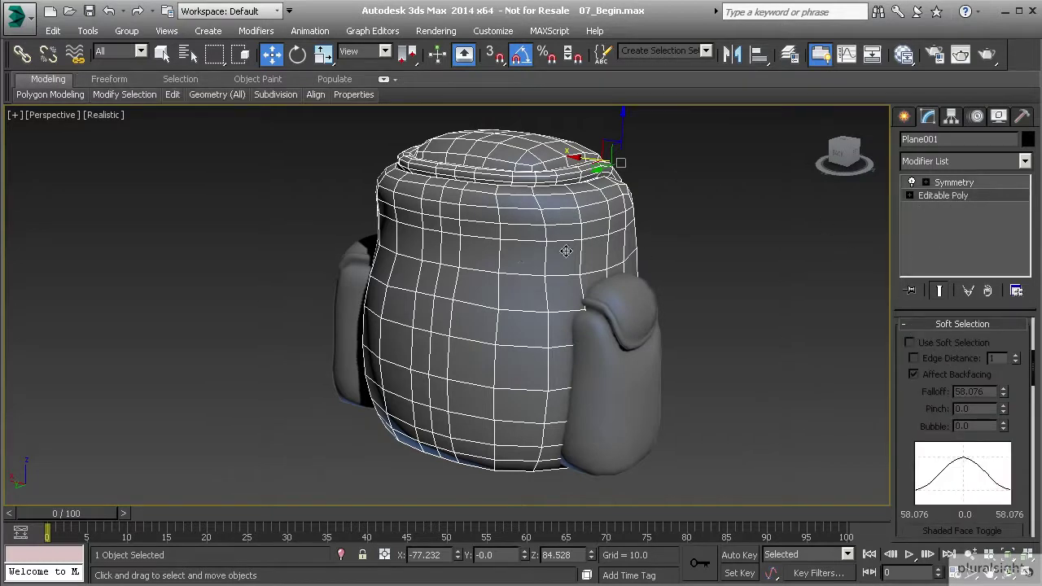
alt+middle_drag(566, 251, 552, 259)
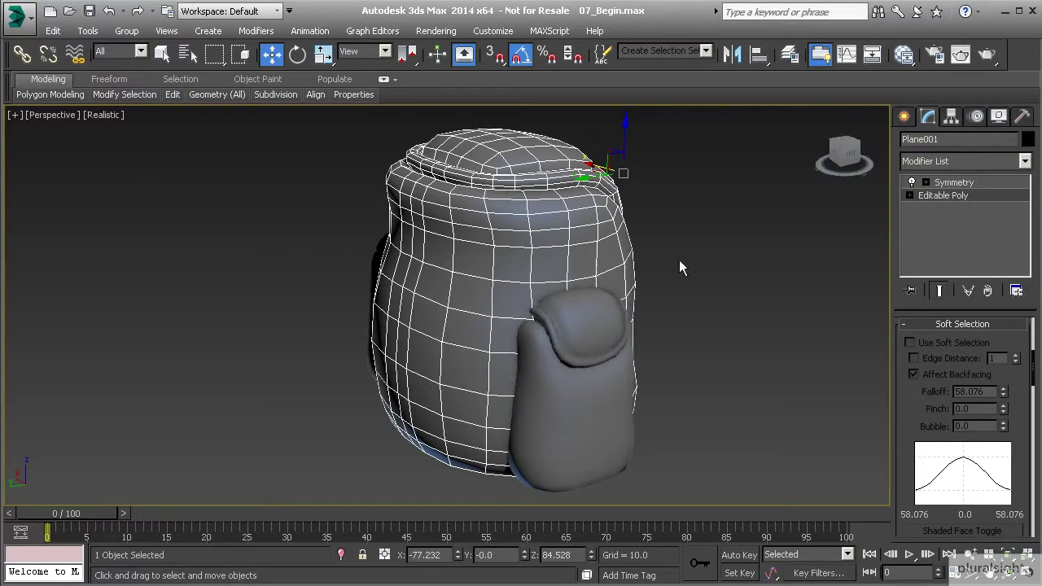
Convert the main bag to an Editable Poly, collapsing its Symmetry modifier, and fold away the Soft Selection settings.
alt+middle_drag(680, 261, 552, 254)
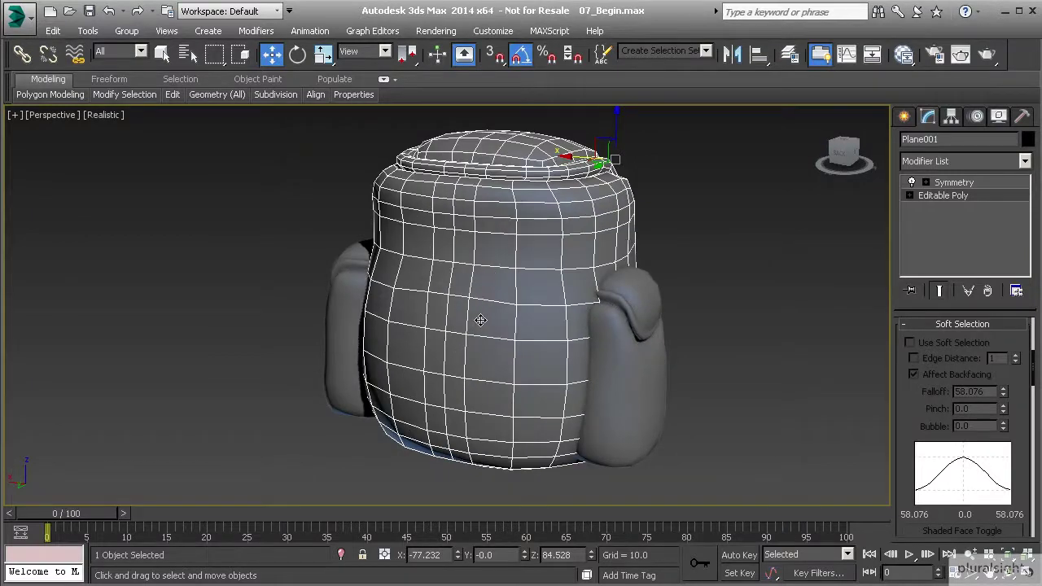
right_click(533, 301)
mouse_move(605, 449)
click(713, 468)
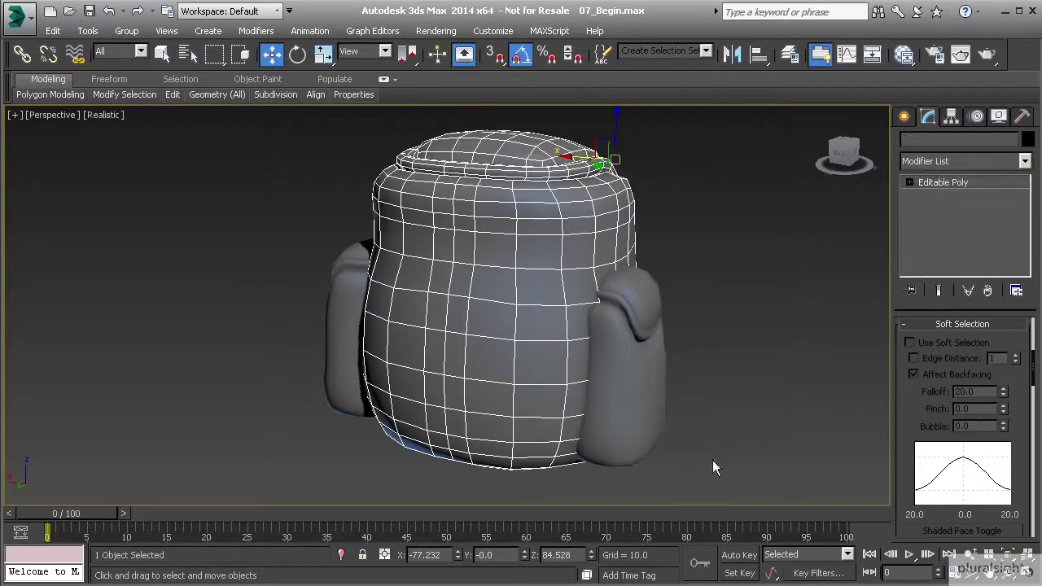
click(906, 325)
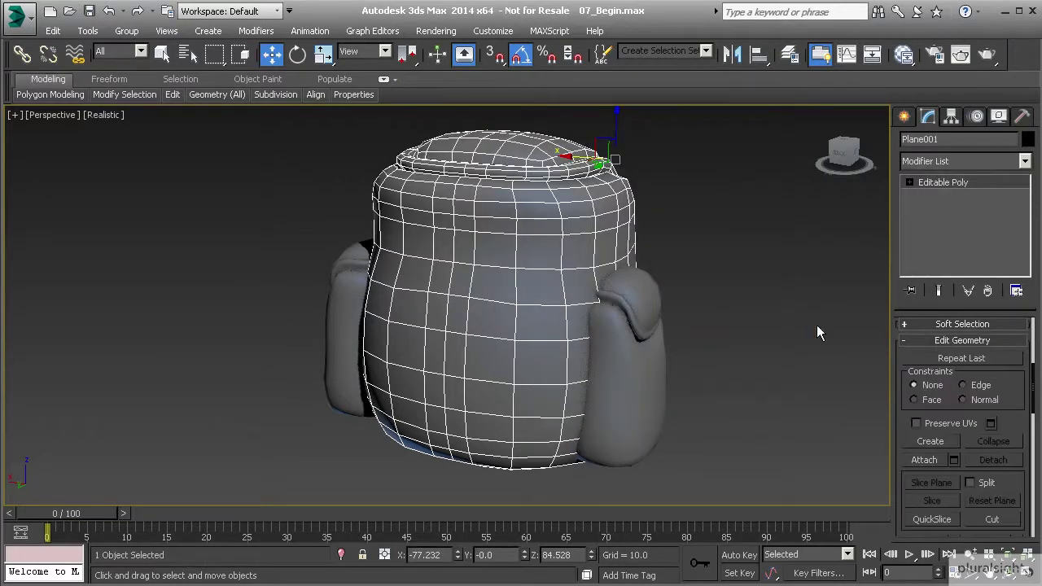
Activate Paint Deform's Shift brush and nudge the main bag's back panel slightly inward along its outer edge, from the middle down to the base.
click(109, 80)
mouse_move(47, 102)
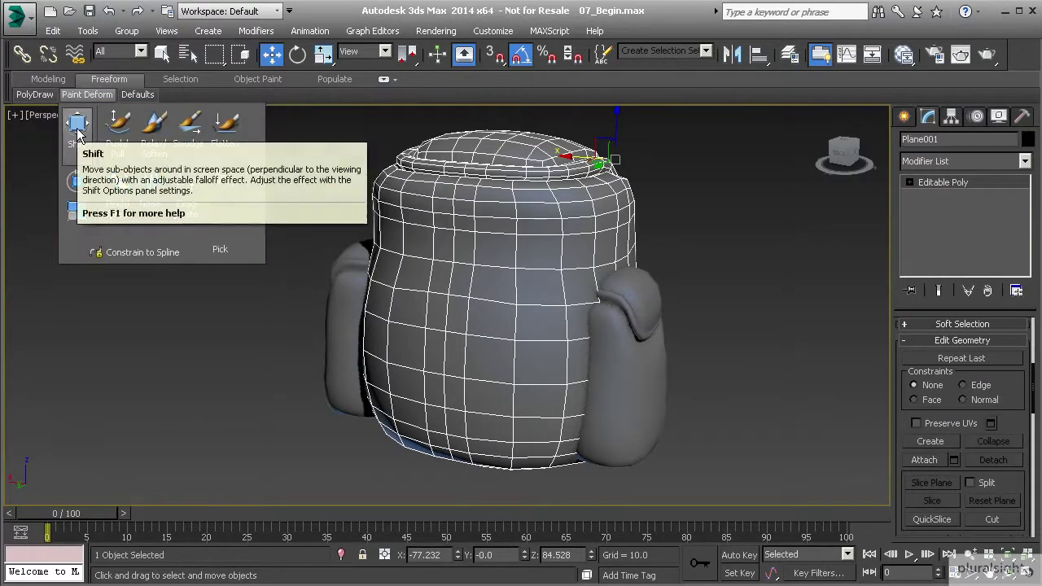
click(76, 130)
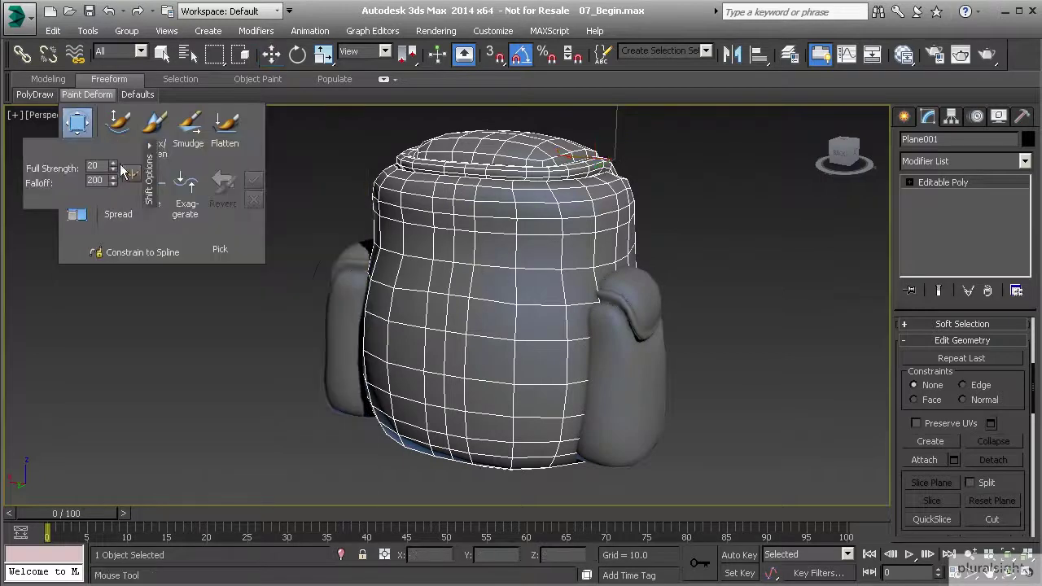
mouse_move(453, 326)
alt+middle_down()
mouse_move(361, 326)
mouse_move(477, 341)
mouse_move(655, 341)
mouse_move(624, 353)
mouse_move(573, 346)
alt+middle_up()
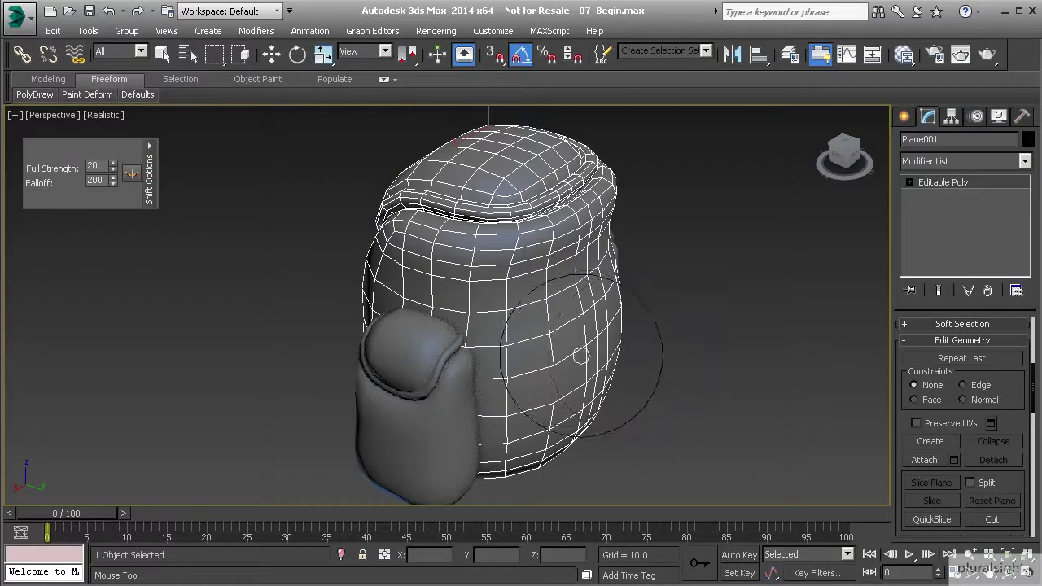
drag(588, 350, 584, 348)
drag(610, 311, 603, 304)
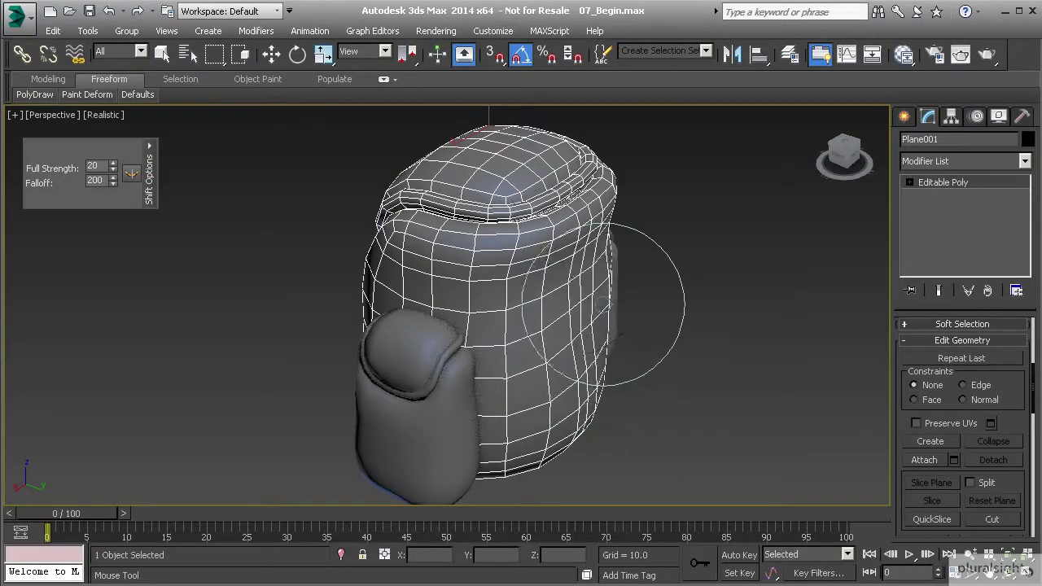
drag(563, 377, 551, 380)
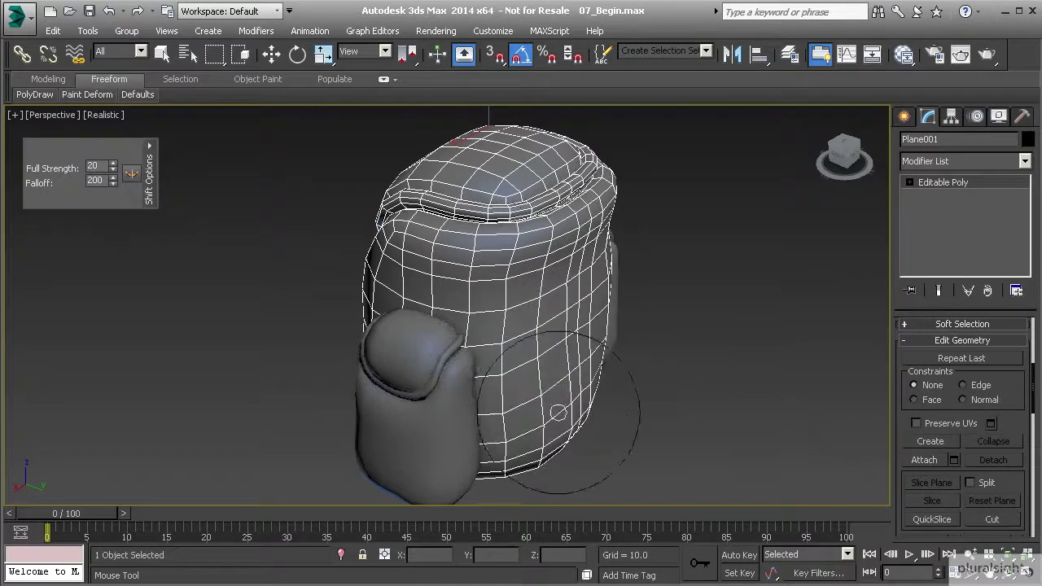
drag(551, 432, 543, 431)
Shift the lower edge of the bag's back panel in side profile, and nudge its surface just above the base.
alt+middle_drag(635, 400, 389, 366)
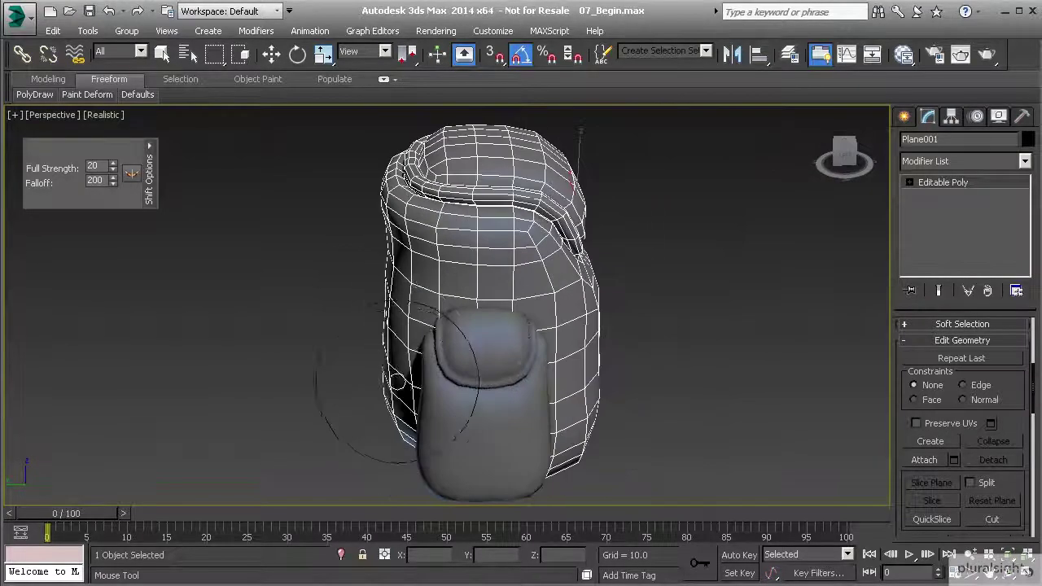
drag(390, 324, 386, 304)
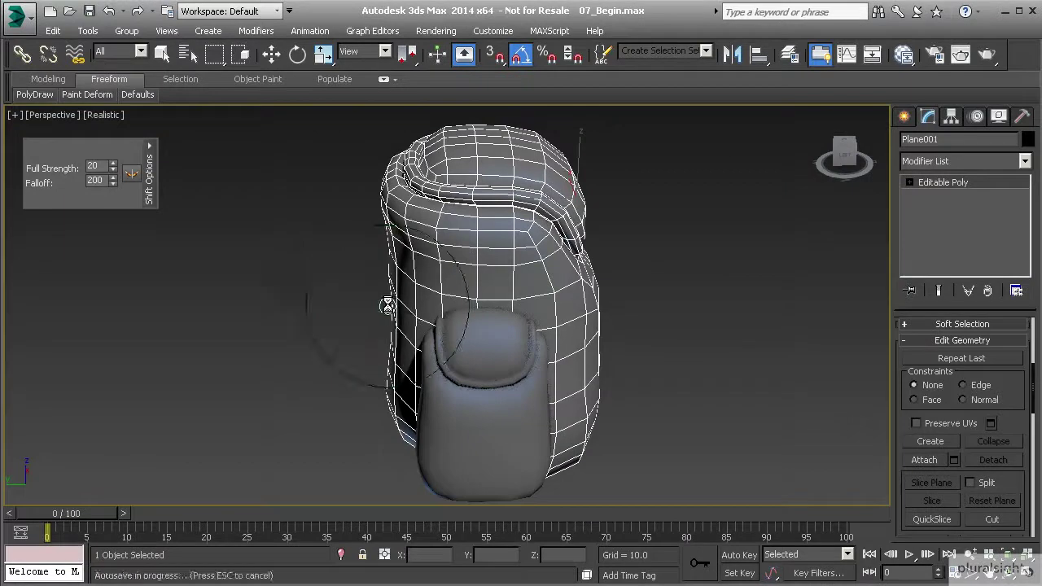
alt+middle_drag(387, 415, 544, 248)
drag(529, 199, 518, 203)
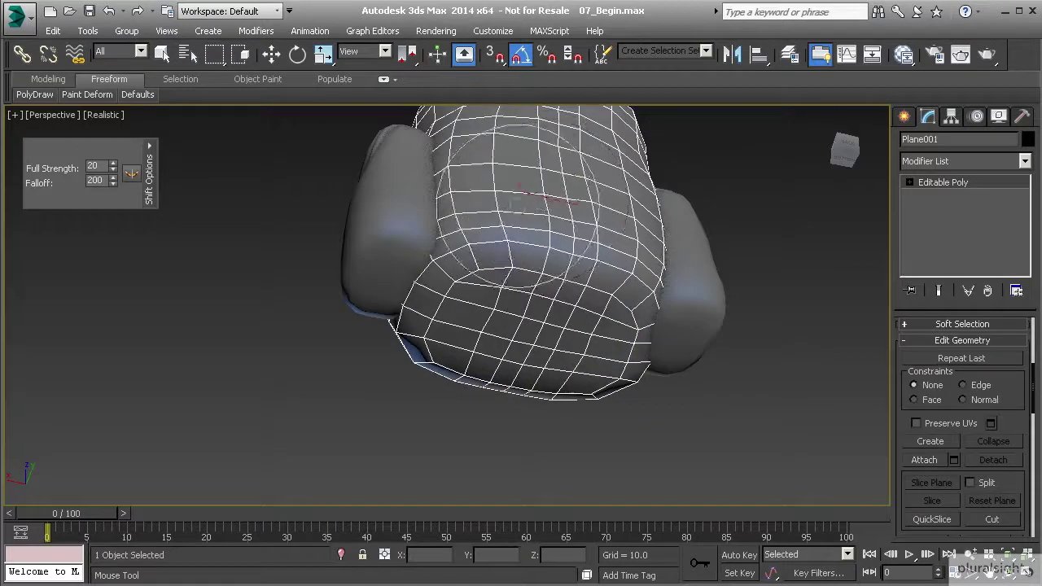
alt+middle_drag(533, 211, 558, 344)
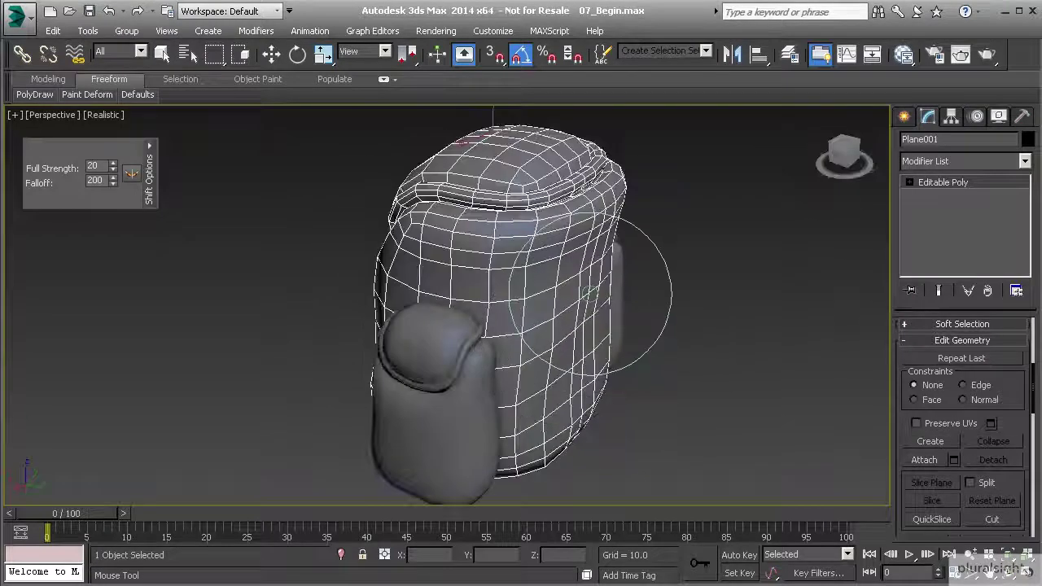
Reshape the bag's front panel and lower sides with the Shift brush into slightly uneven, bulging contours, and return to the Move tool.
alt+middle_drag(566, 302, 578, 339)
alt+middle_drag(581, 382, 404, 268)
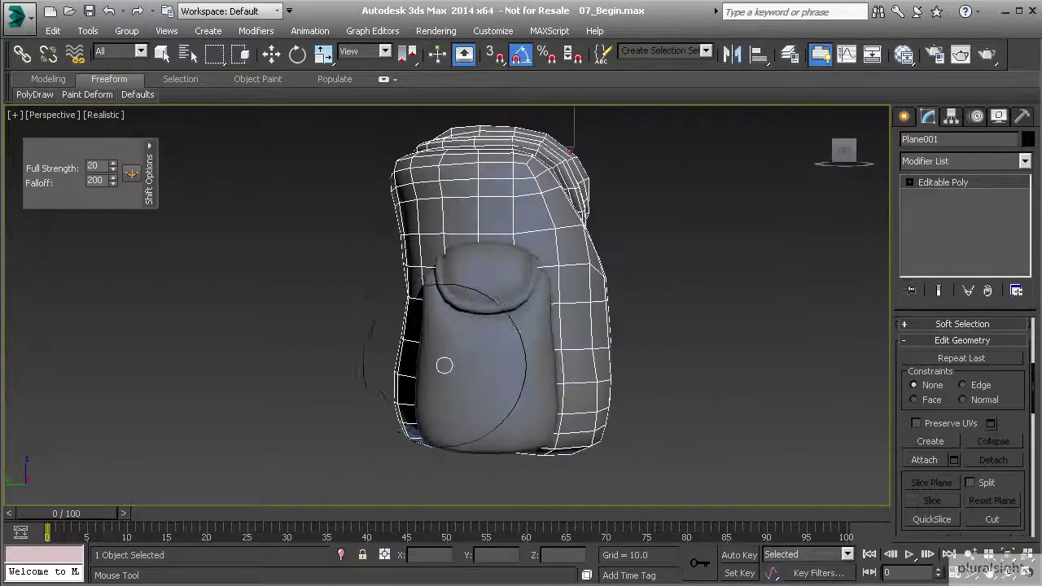
alt+middle_drag(442, 363, 576, 369)
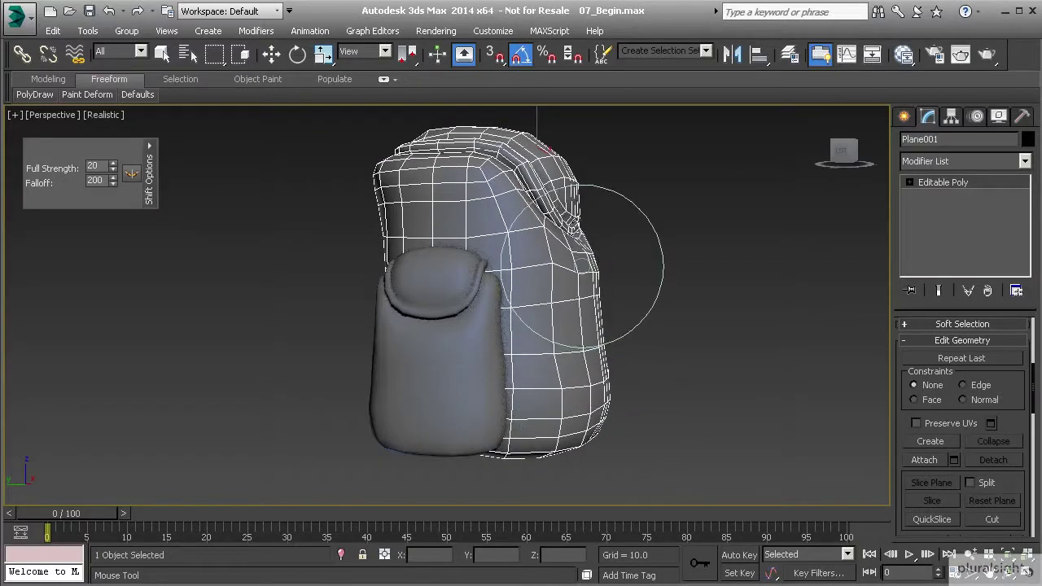
alt+middle_drag(585, 265, 606, 255)
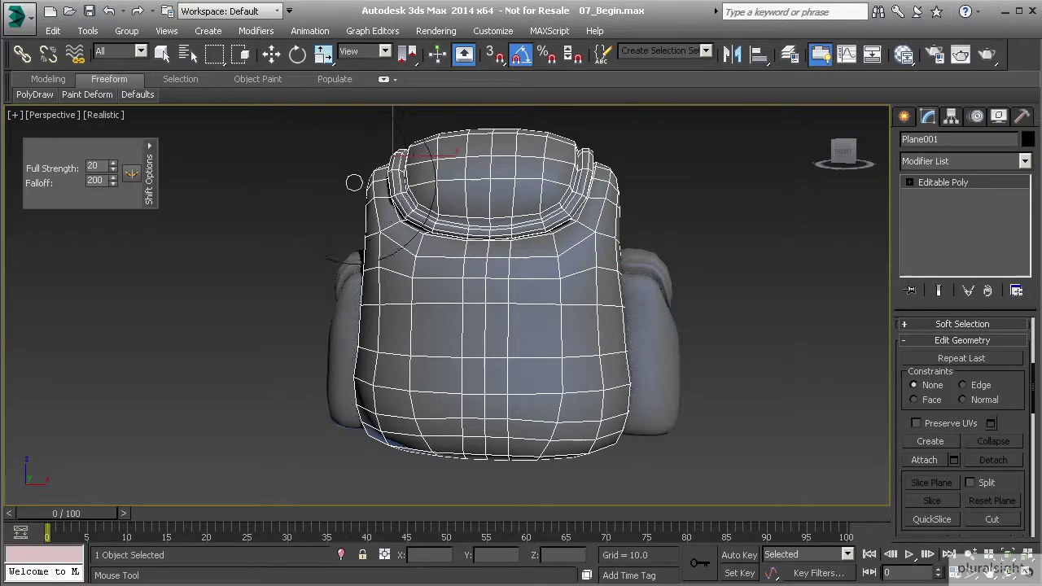
mouse_move(366, 185)
alt+middle_down()
mouse_move(404, 186)
mouse_move(361, 214)
mouse_move(267, 226)
mouse_move(295, 217)
mouse_move(456, 261)
mouse_move(571, 306)
mouse_move(558, 306)
alt+middle_up()
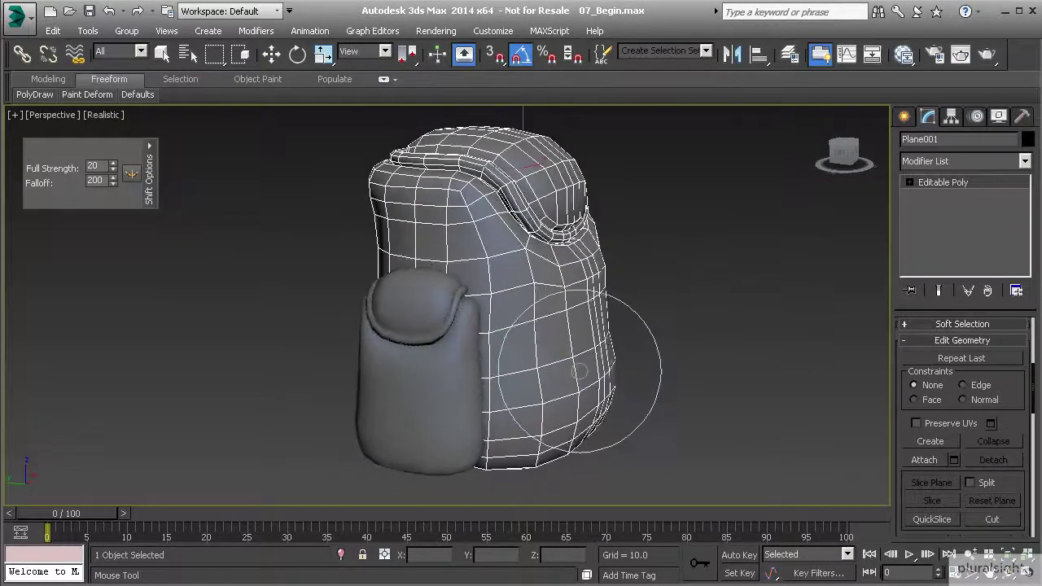
mouse_move(579, 368)
alt+middle_down()
mouse_move(352, 361)
mouse_move(455, 344)
mouse_move(550, 257)
mouse_move(489, 277)
mouse_move(398, 277)
alt+middle_up()
alt+middle_drag(411, 325, 476, 177)
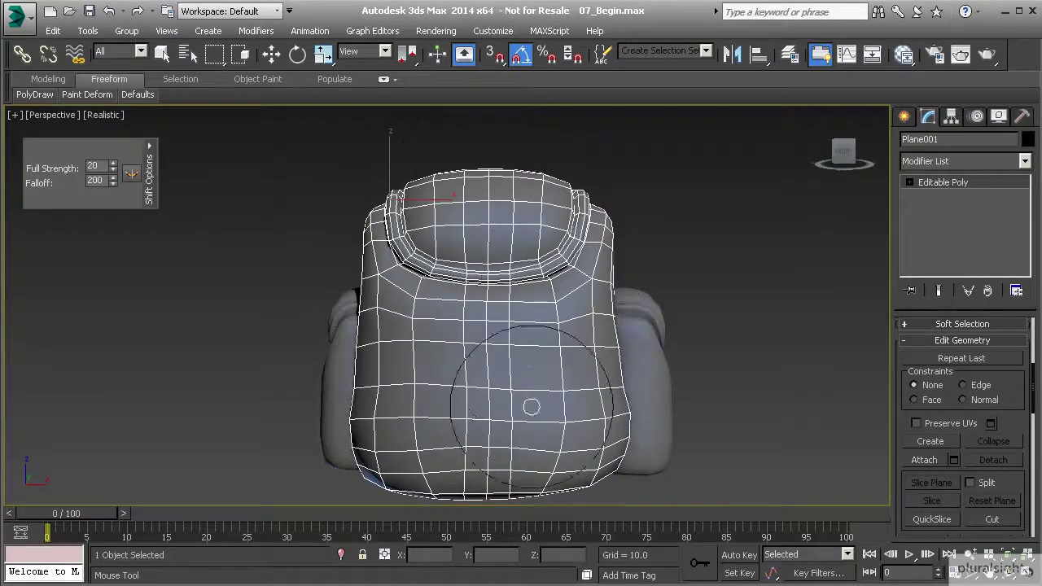
alt+middle_drag(451, 342, 381, 213)
scroll(506, 367, up, 2)
alt+middle_drag(480, 281, 453, 303)
scroll(498, 285, down, 2)
scroll(455, 298, down, 3)
key(w)
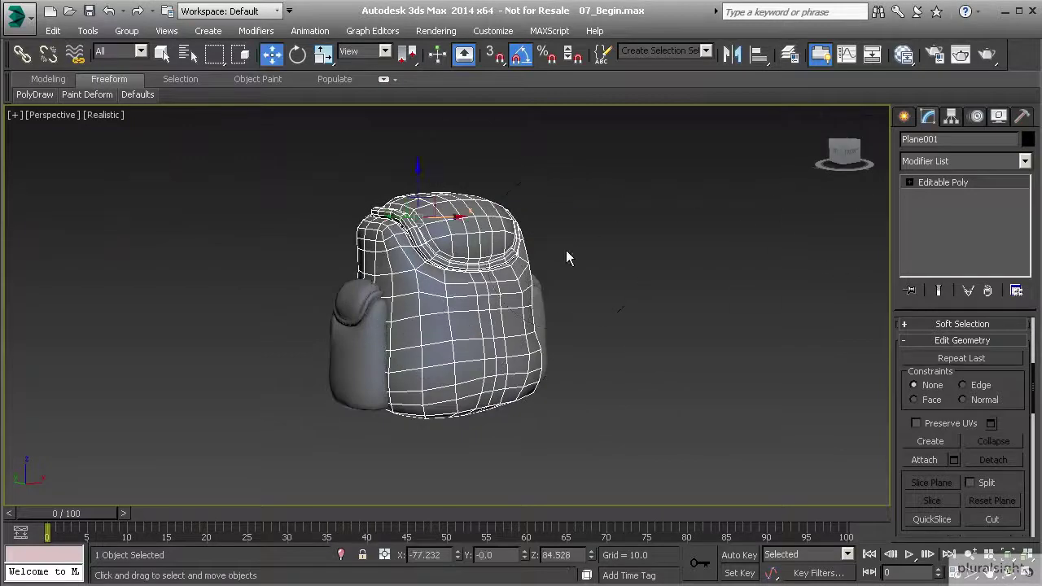
Select both side pockets and scale them down uniformly by a small amount.
click(364, 330)
scroll(390, 335, up, 6)
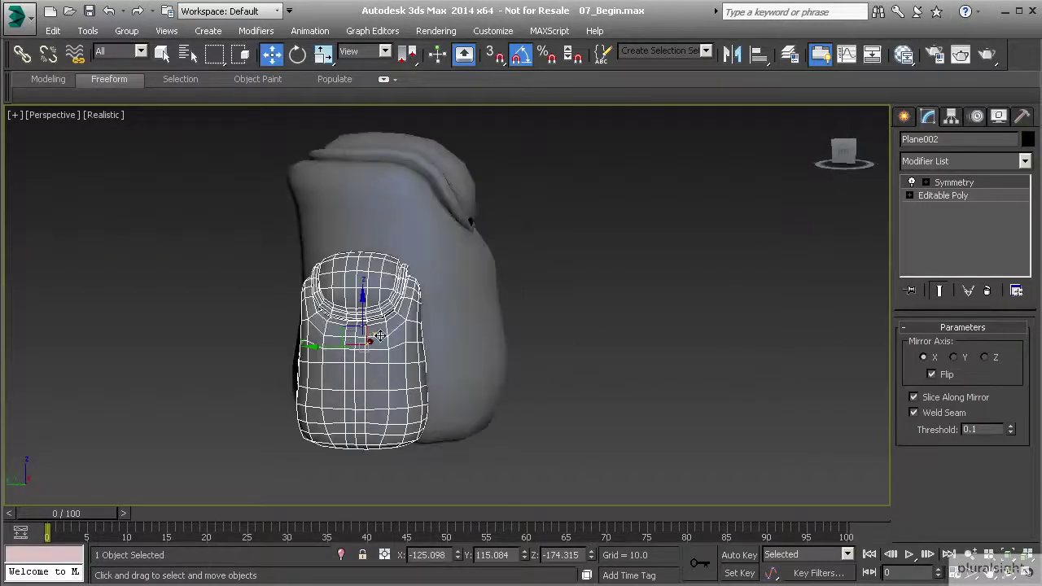
alt+middle_drag(406, 340, 470, 349)
scroll(372, 333, down, 2)
ctrl+click(618, 322)
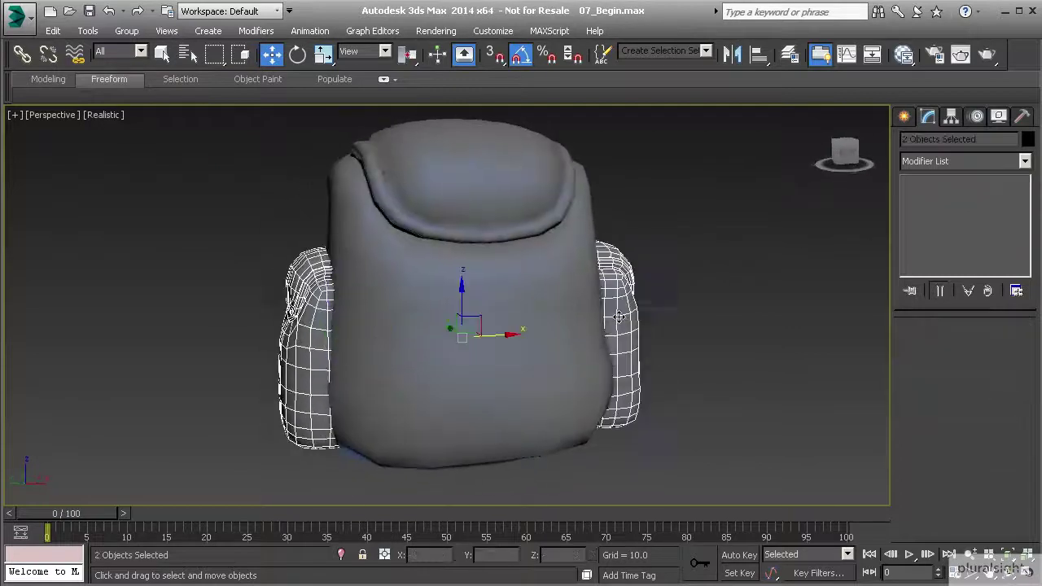
alt+middle_drag(618, 321, 440, 262)
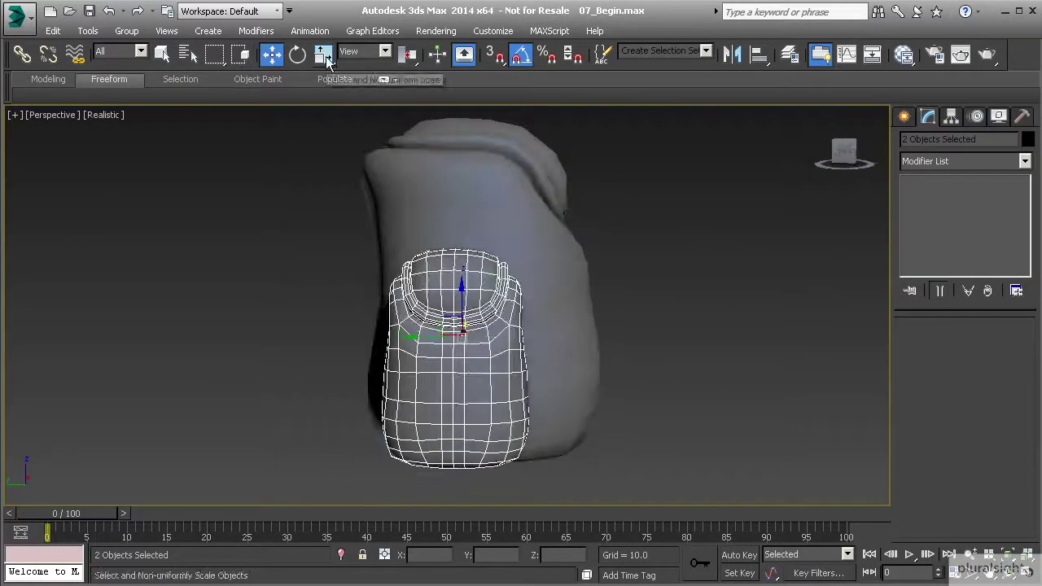
click(323, 54)
mouse_move(456, 342)
alt+middle_down()
mouse_move(426, 314)
mouse_move(460, 336)
alt+middle_up()
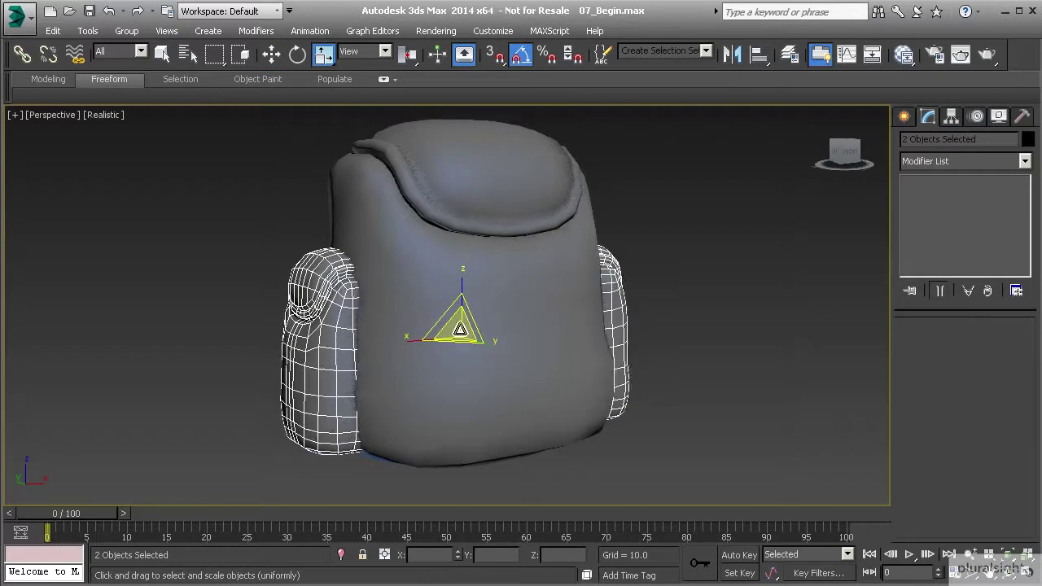
drag(460, 329, 459, 337)
Select only the side pocket Plane002 and move it slightly outward along X so it sits against the bag's side.
key(w)
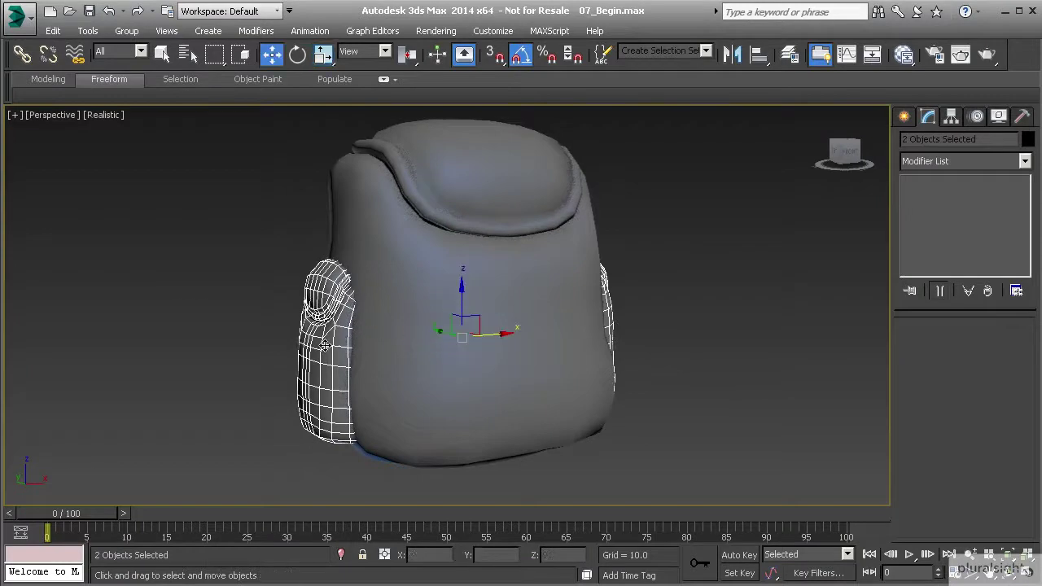
click(380, 333)
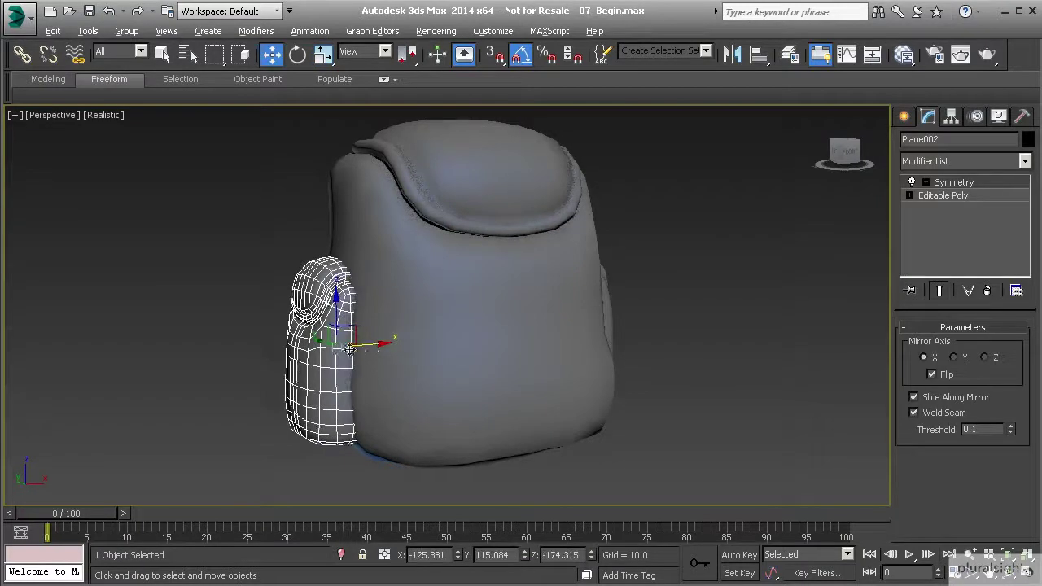
alt+middle_drag(384, 342, 345, 374)
click(337, 381)
drag(367, 372, 355, 374)
alt+middle_drag(356, 374, 353, 315)
Deselect everything and check the backpack's overall shape in the Front view, returning to the Perspective view.
click(465, 350)
key(f)
scroll(399, 344, down, 6)
scroll(395, 349, up, 2)
key(p)
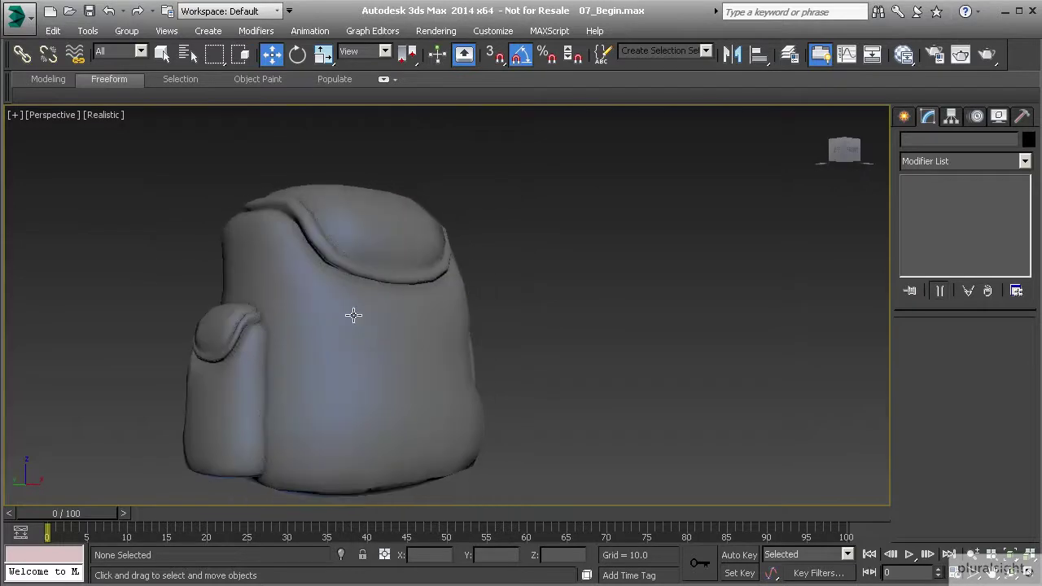